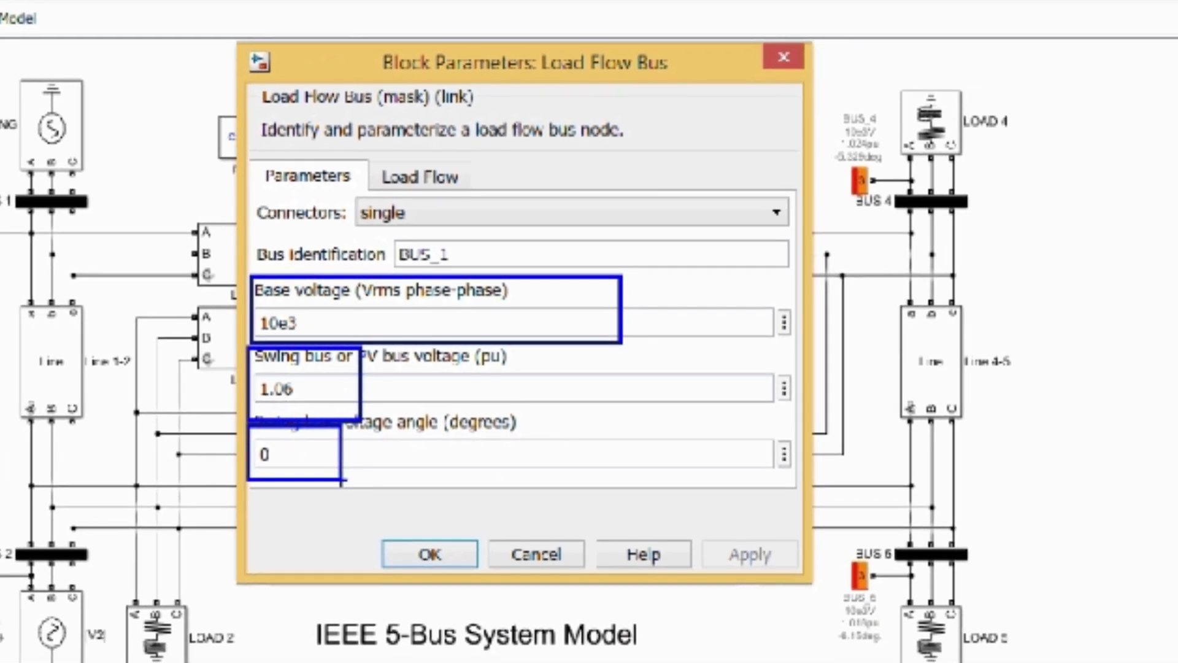
- Close the BUS_1 parameters, then review the SWING source's voltage, phase angle and frequency settings and its load flow generator type
left_click(400, 460)
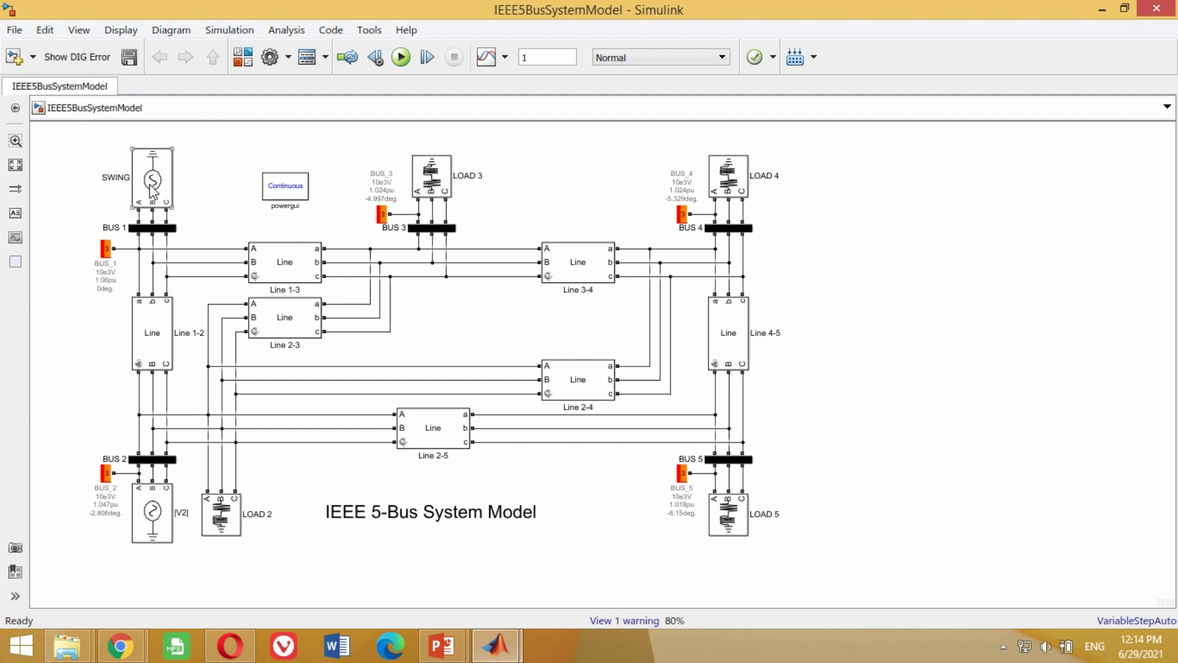
double_click(153, 190)
left_click_drag(267, 12, 404, 121)
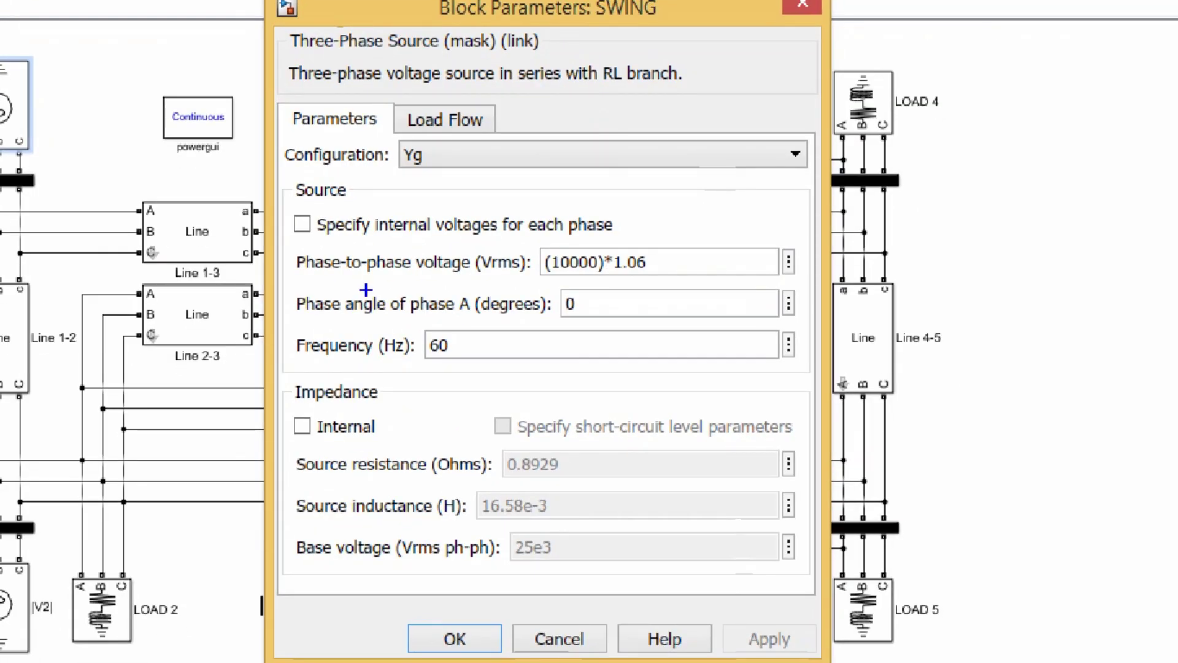
mouse_move(286, 241)
left_mouse_down()
mouse_move(313, 272)
mouse_move(806, 280)
left_mouse_up()
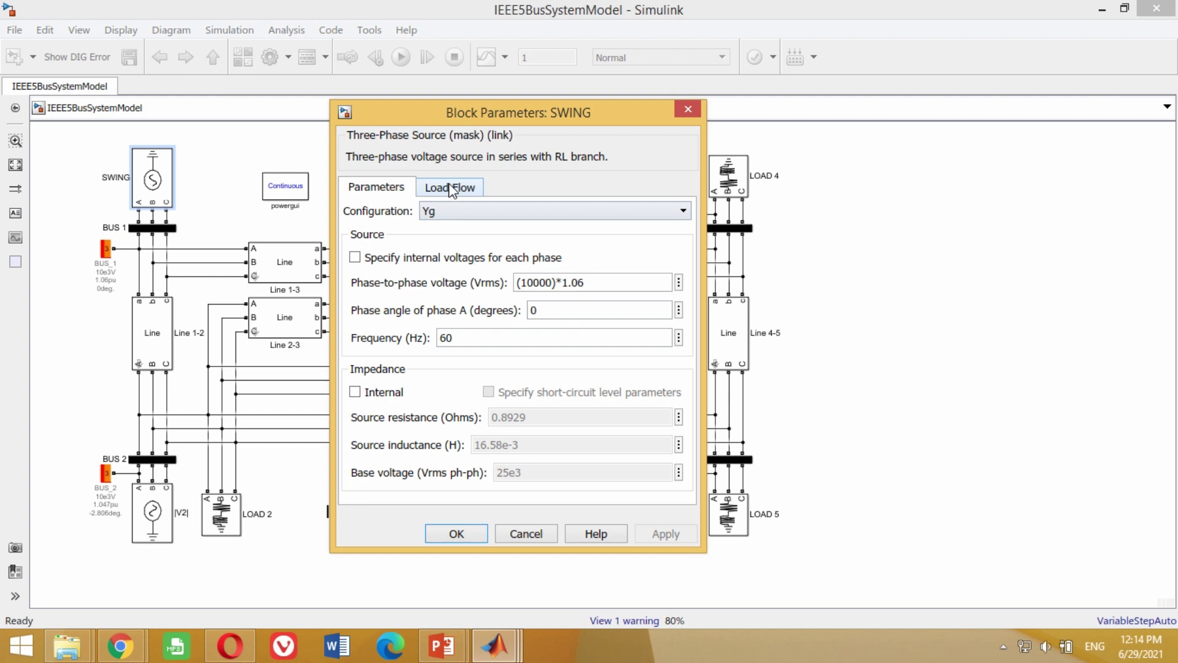
left_click(452, 188)
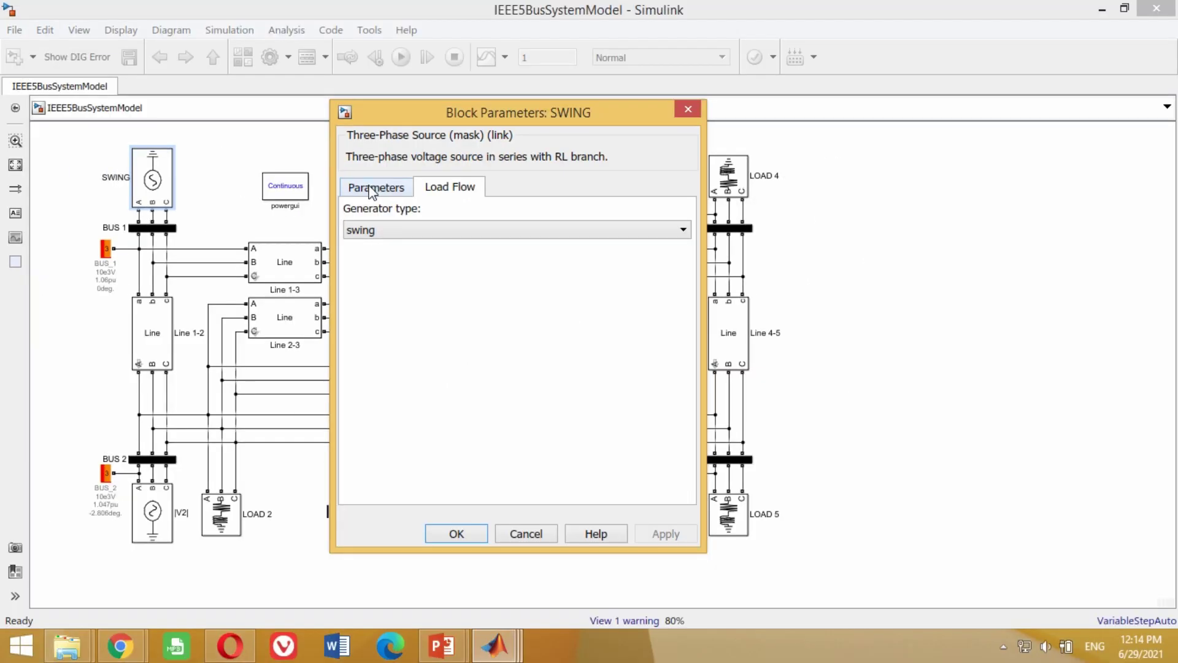
left_click(374, 188)
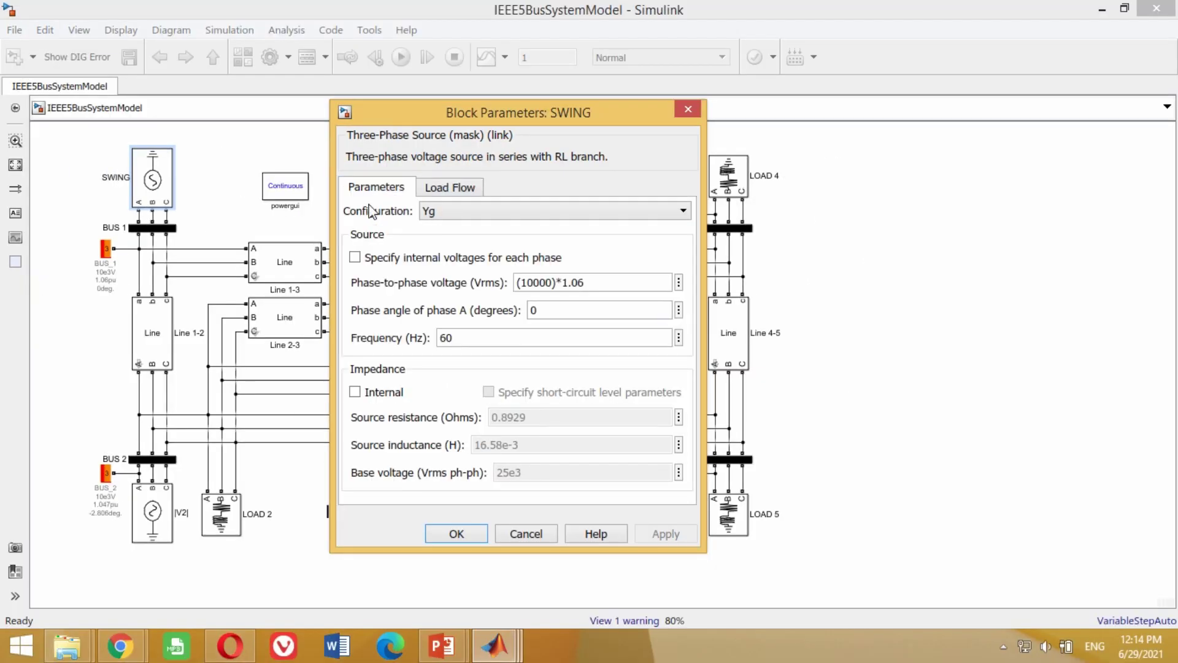
left_click(457, 534)
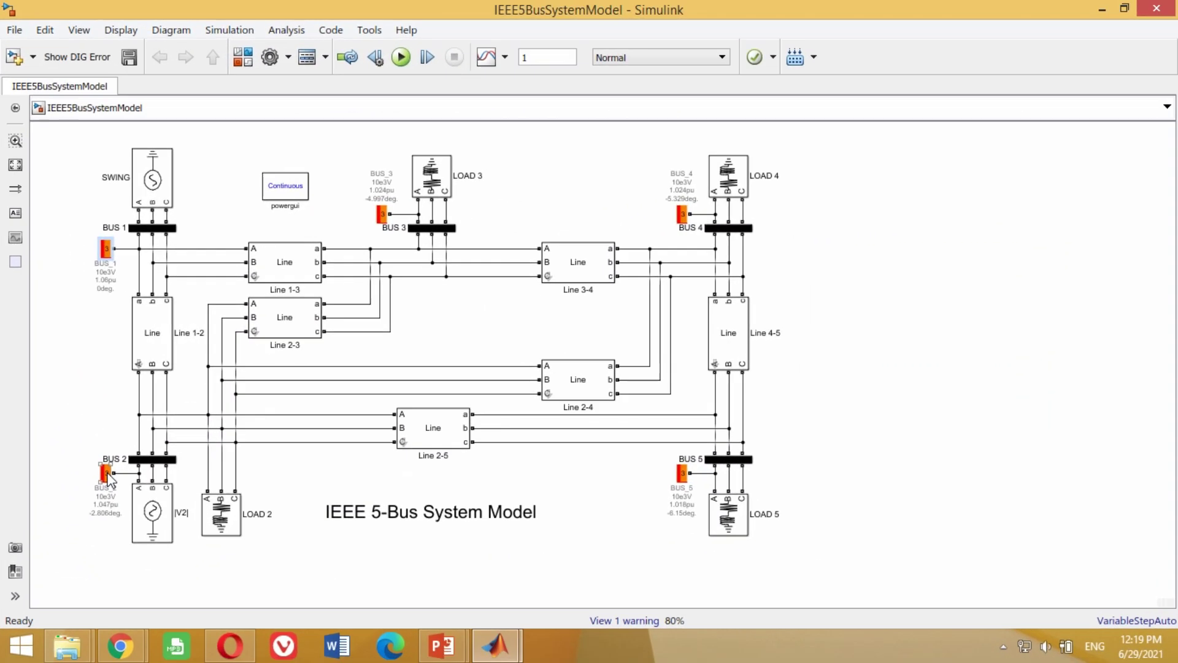
- Review the base voltage, PV bus voltage and voltage angle of the load flow bus block at BUS 2
double_click(142, 442)
left_click_drag(181, 289, 357, 178)
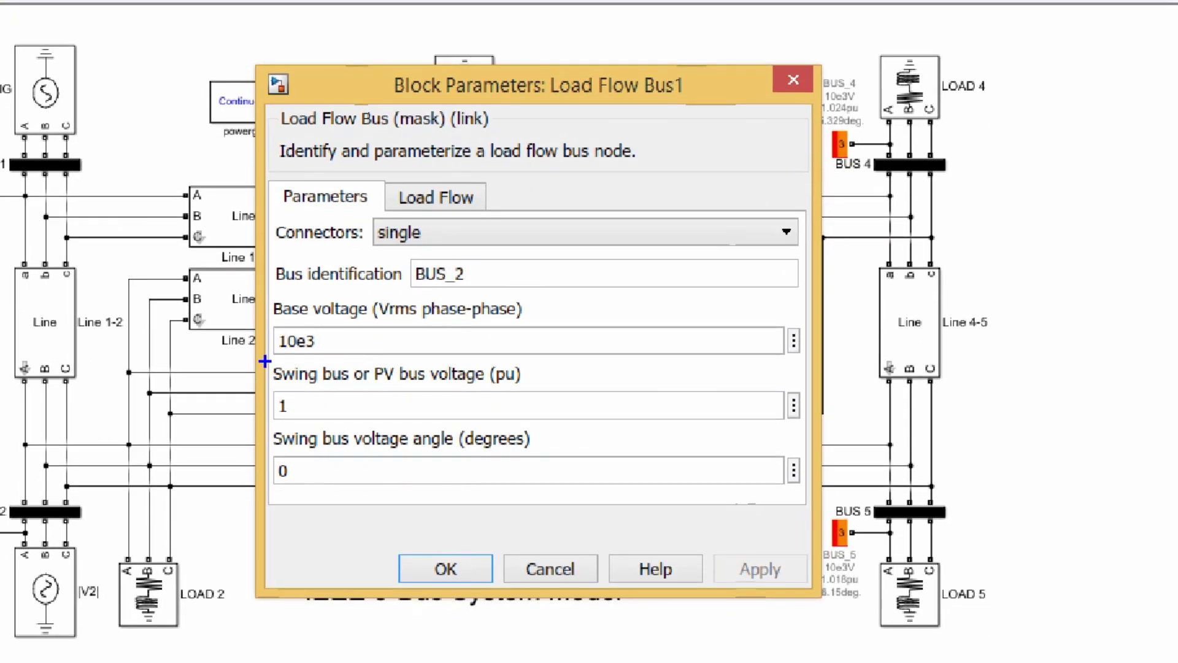
mouse_move(264, 361)
left_mouse_down()
mouse_move(331, 513)
mouse_move(622, 497)
left_mouse_up()
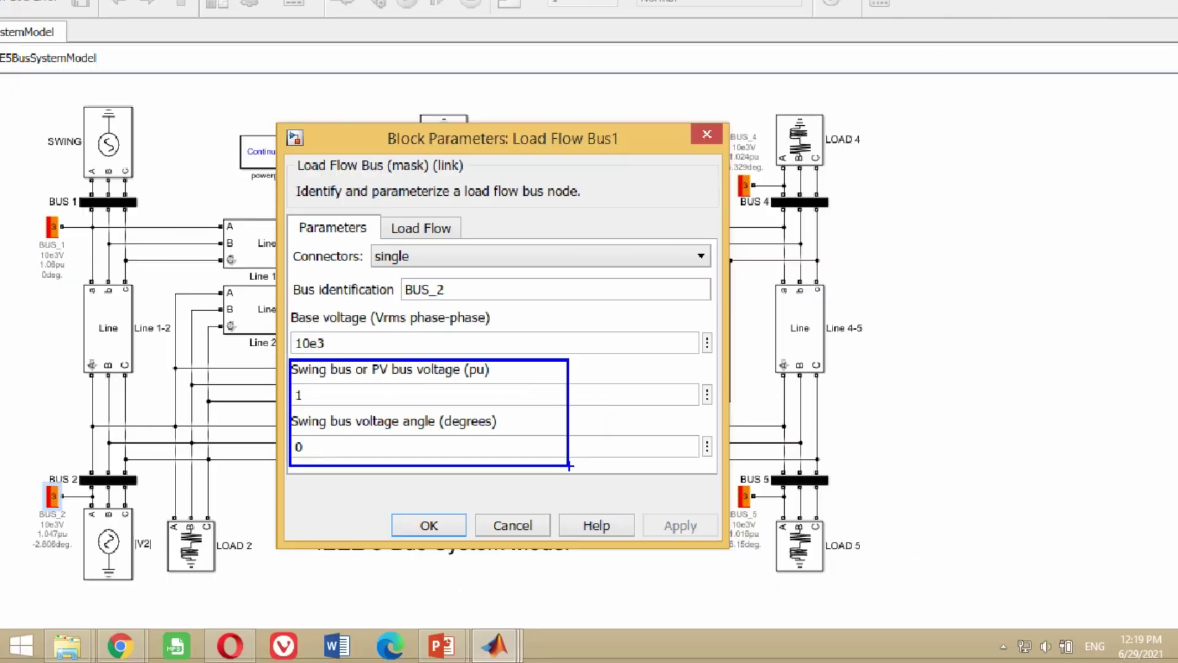
key("Escape")
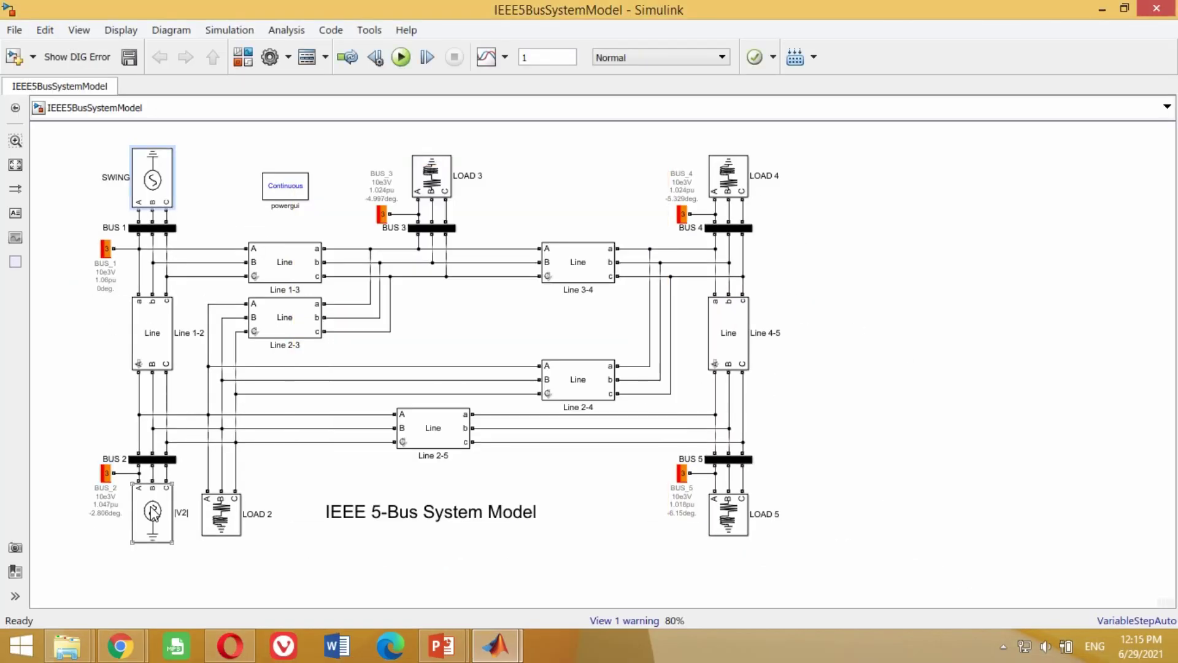
- Review the |V2| source's electrical parameters and its load flow generator type, active power and reactive power limits
double_click(153, 512)
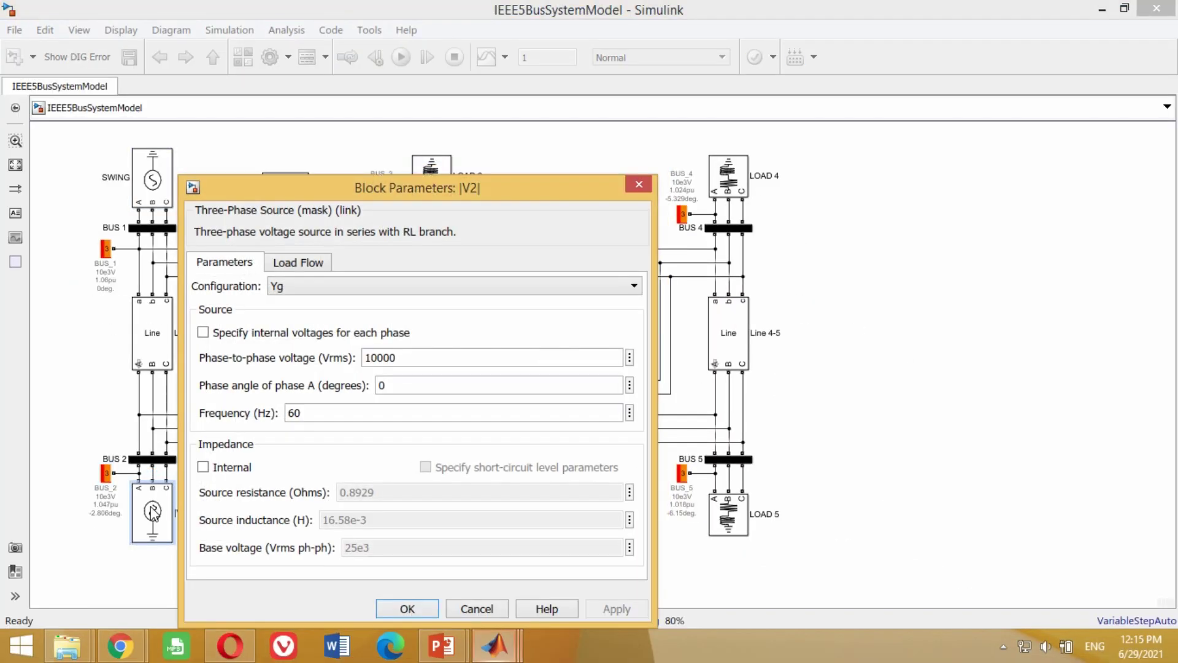
left_click_drag(251, 176, 377, 136)
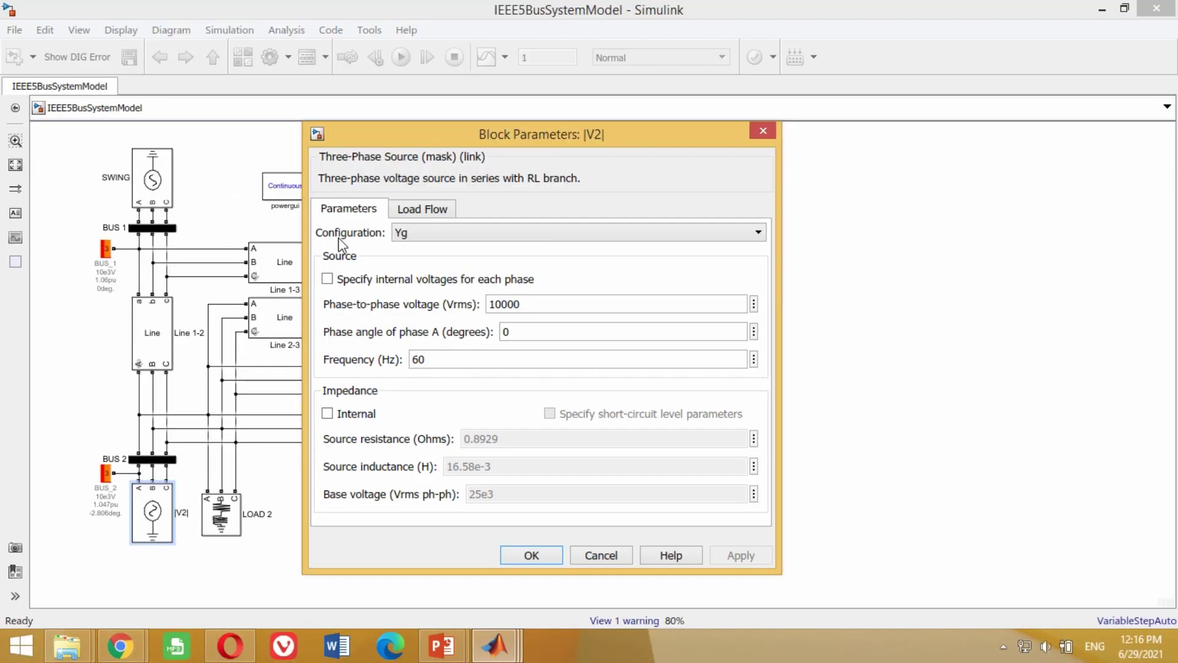
left_click(399, 90)
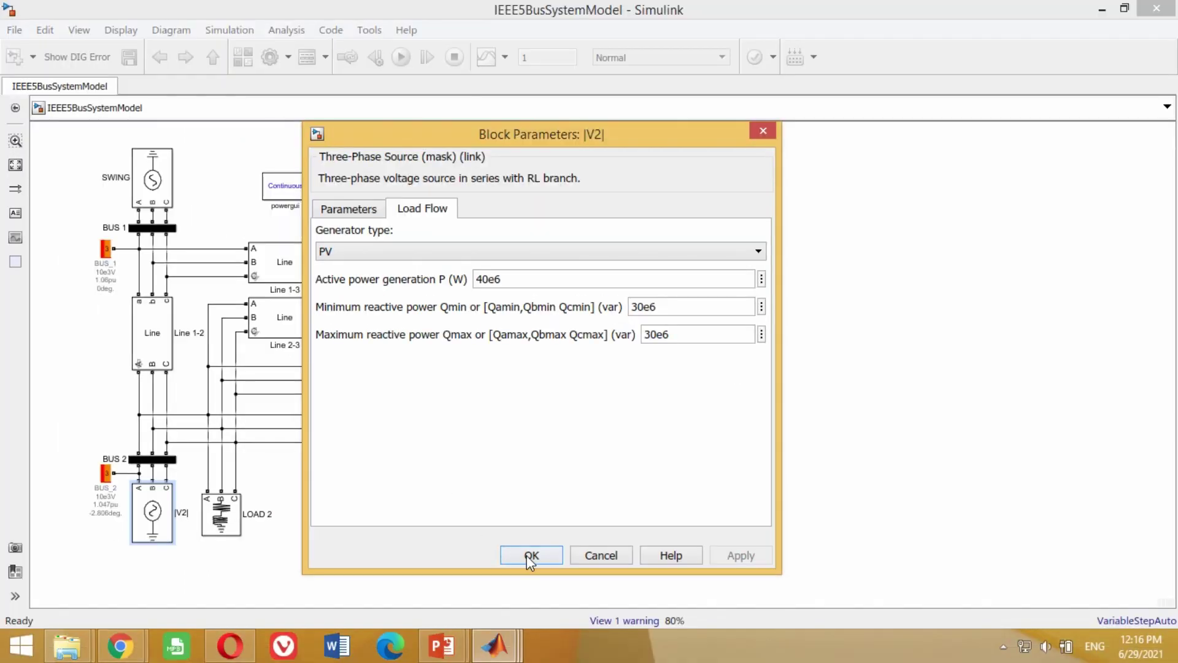
left_click(528, 555)
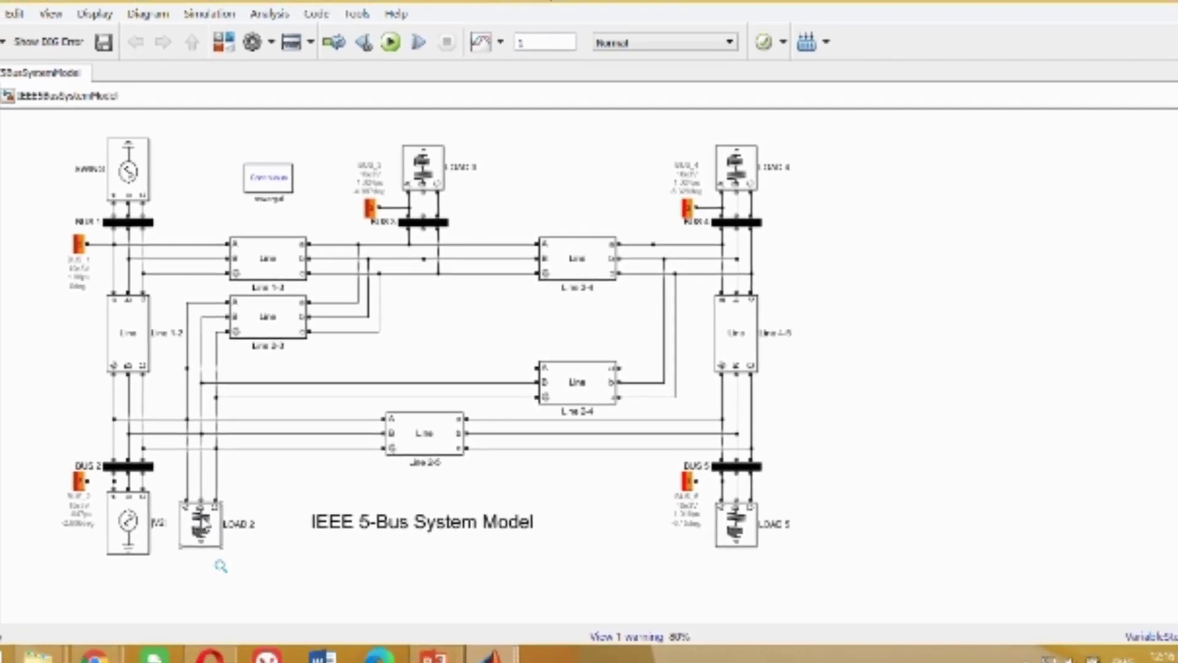
- Examine LOAD 2's nominal voltage, active power and inductive reactive power, along with its load flow type
double_click(221, 516)
left_click_drag(368, 258, 484, 151)
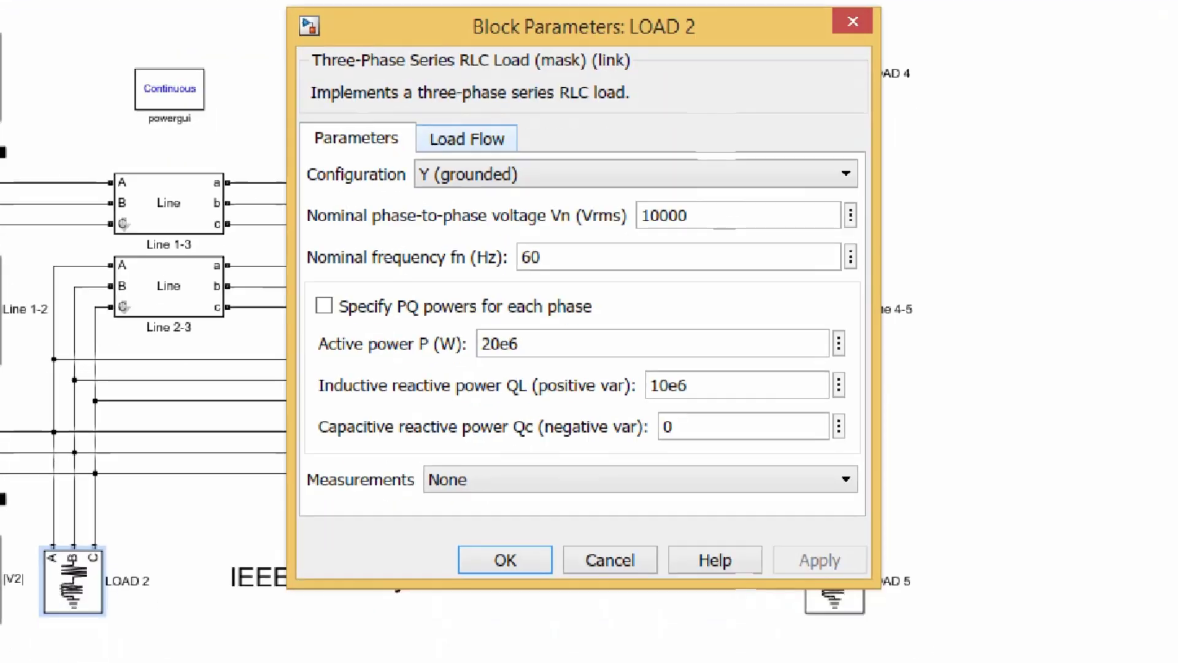
left_click_drag(303, 195, 872, 234)
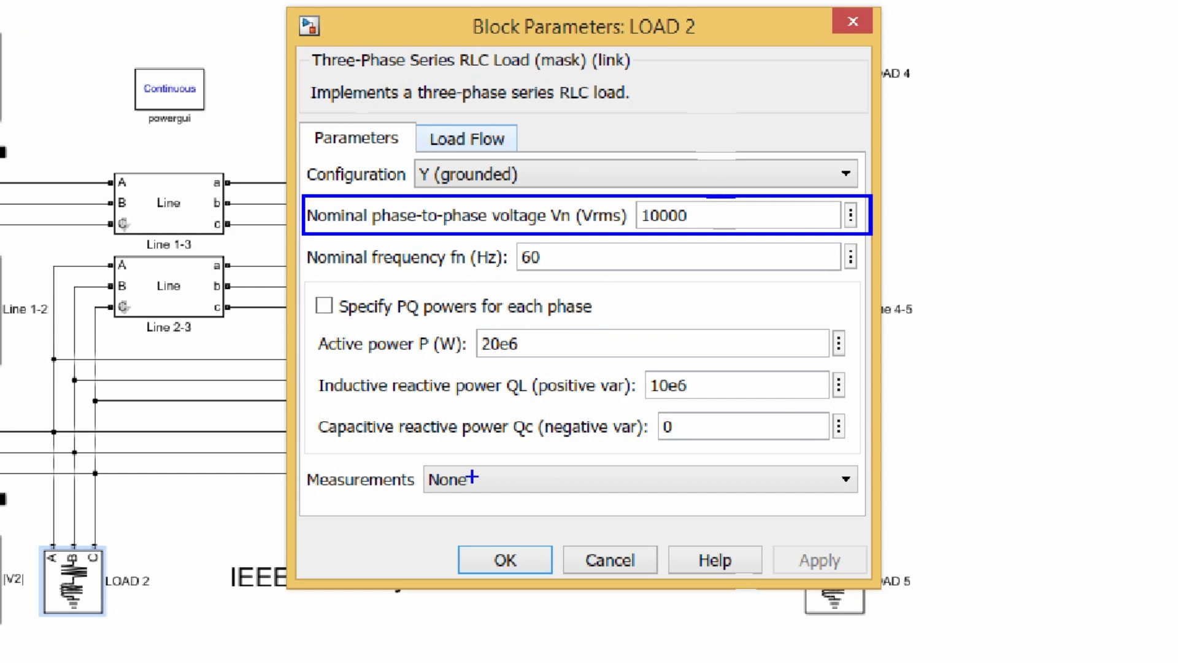
mouse_move(310, 328)
left_mouse_down()
mouse_move(427, 398)
mouse_move(857, 405)
left_mouse_up()
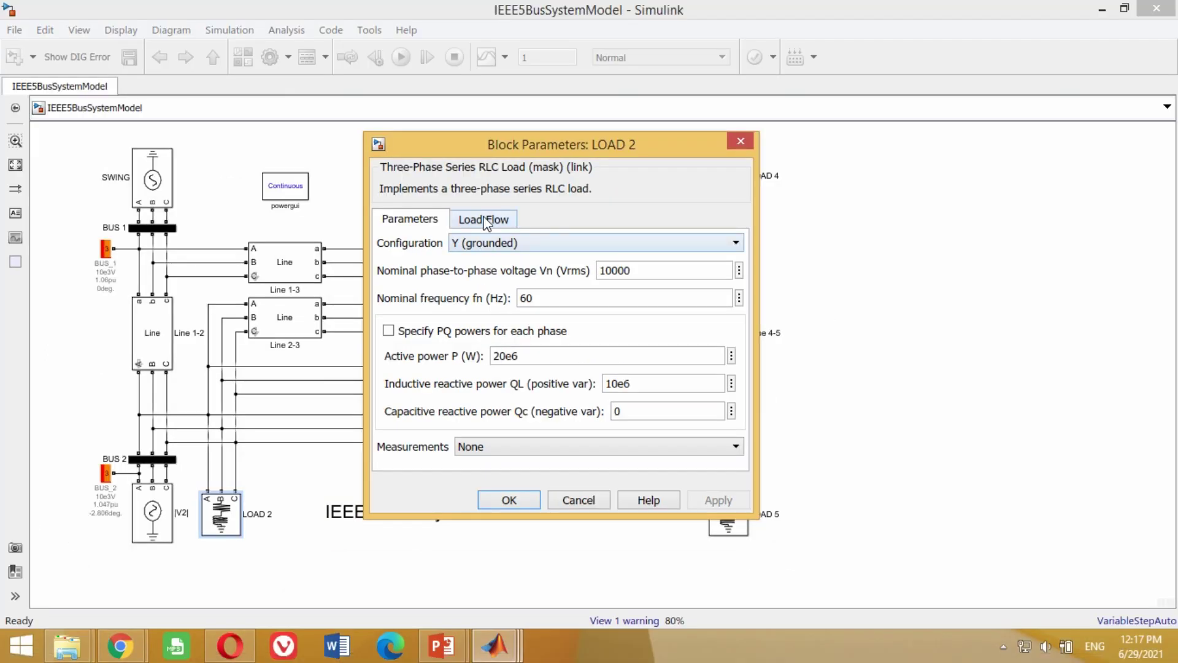
left_click(472, 140)
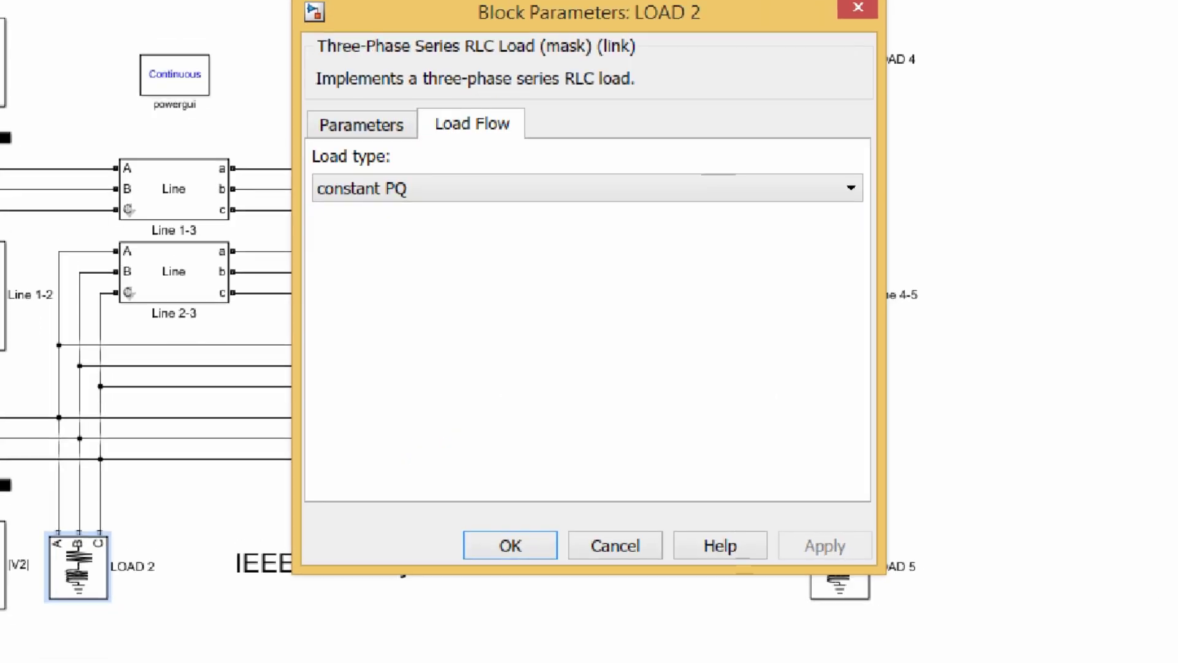
mouse_move(370, 251)
left_mouse_down()
mouse_move(511, 282)
mouse_move(749, 274)
left_mouse_up()
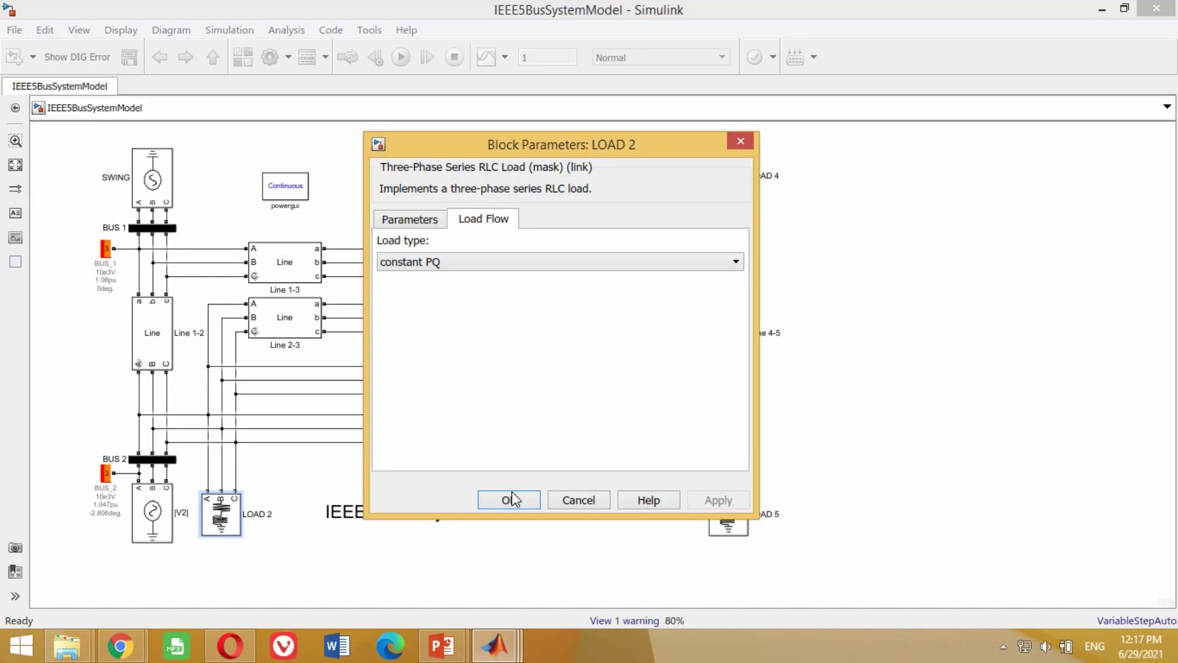
left_click(510, 549)
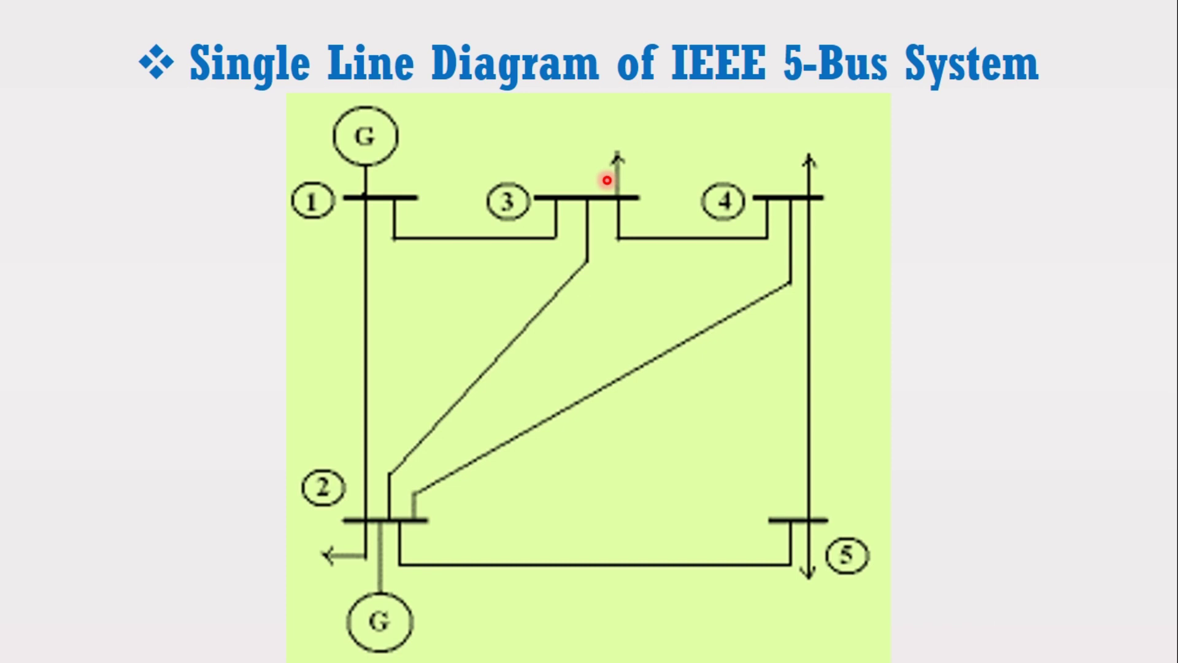
- Check the bus voltage and angle settings of the load flow bus block at BUS 3
key("Right")
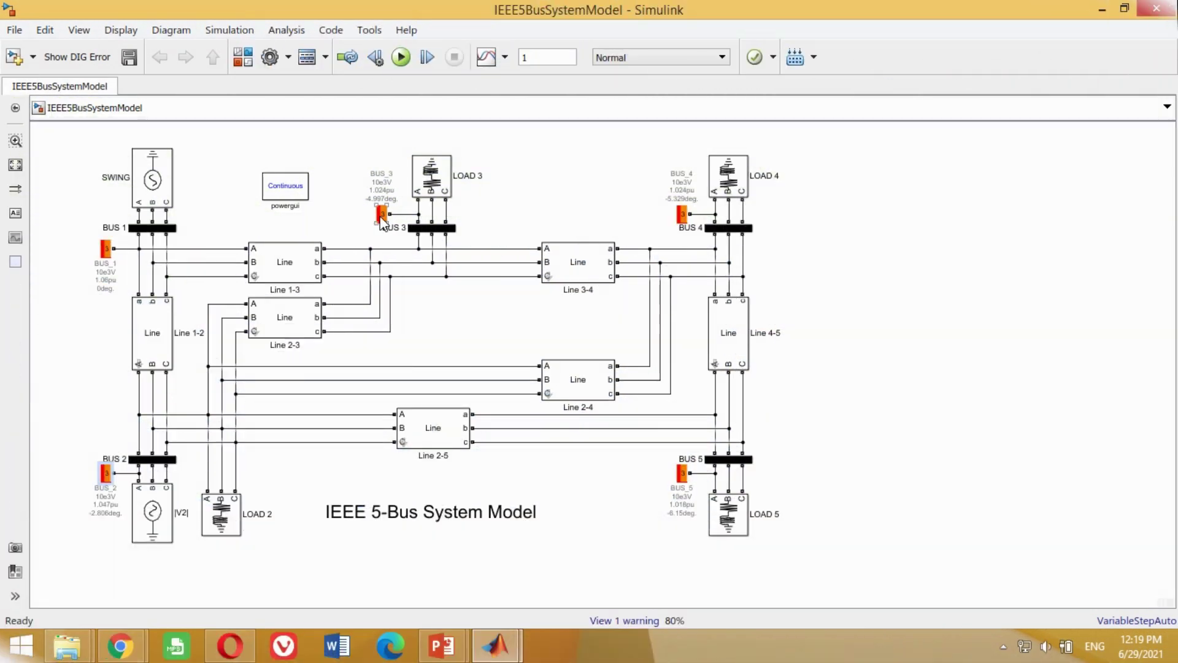
left_click(381, 214)
double_click(381, 215)
left_click_drag(480, 48, 479, 137)
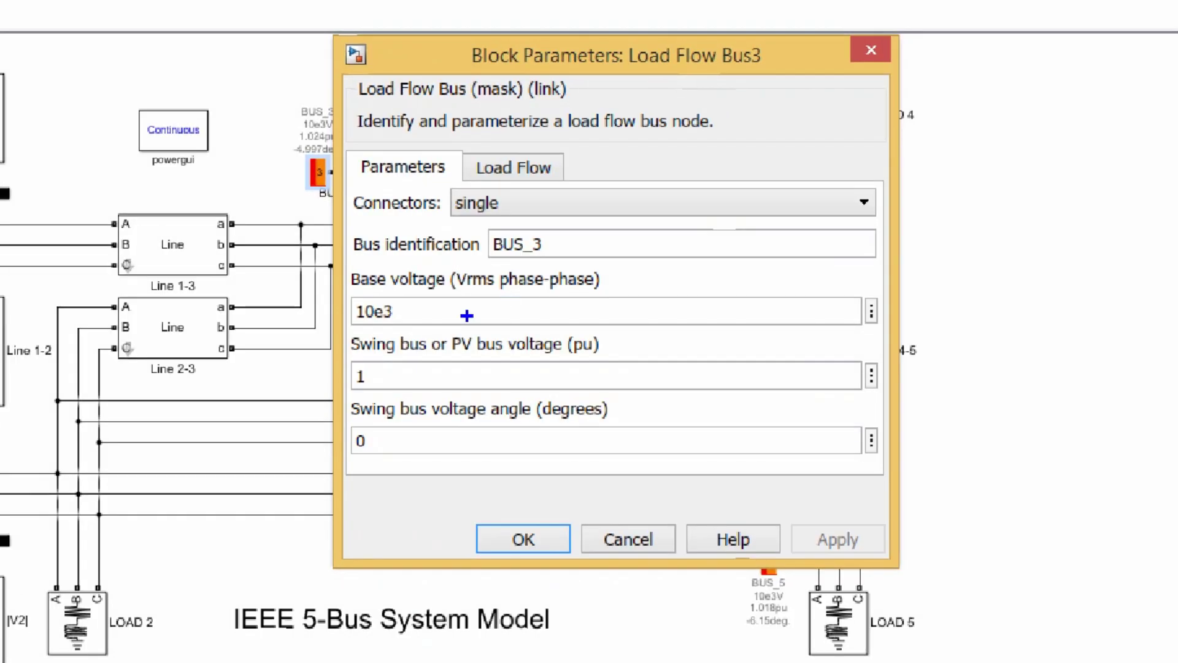
left_click_drag(345, 329, 608, 468)
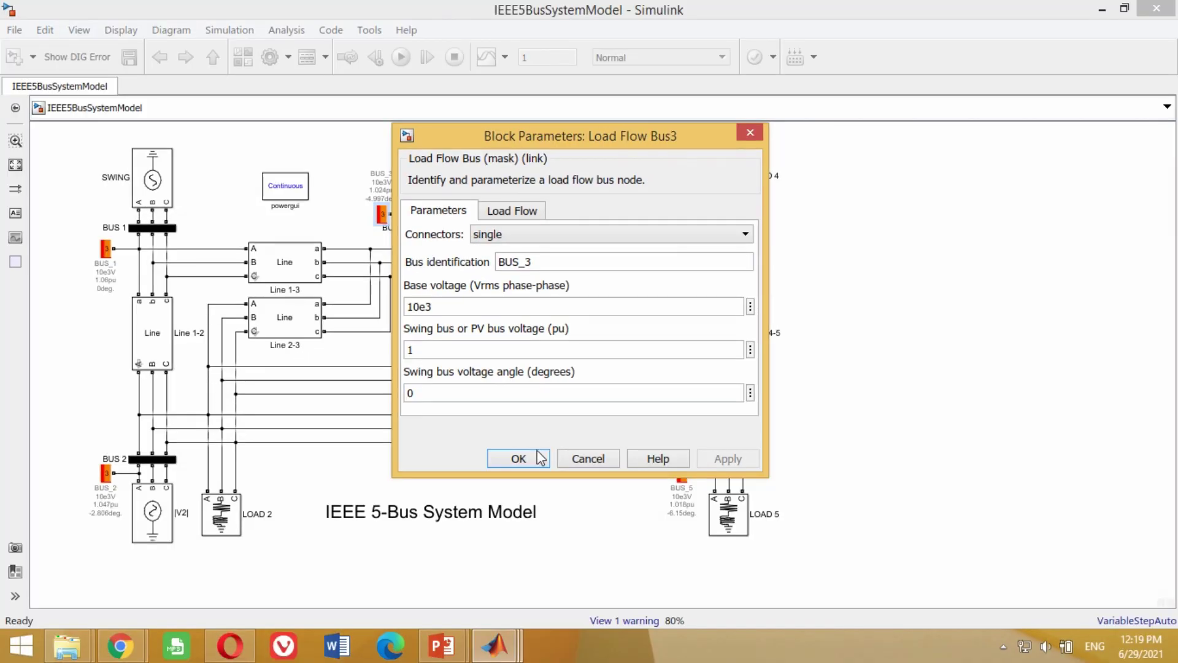
left_click(538, 458)
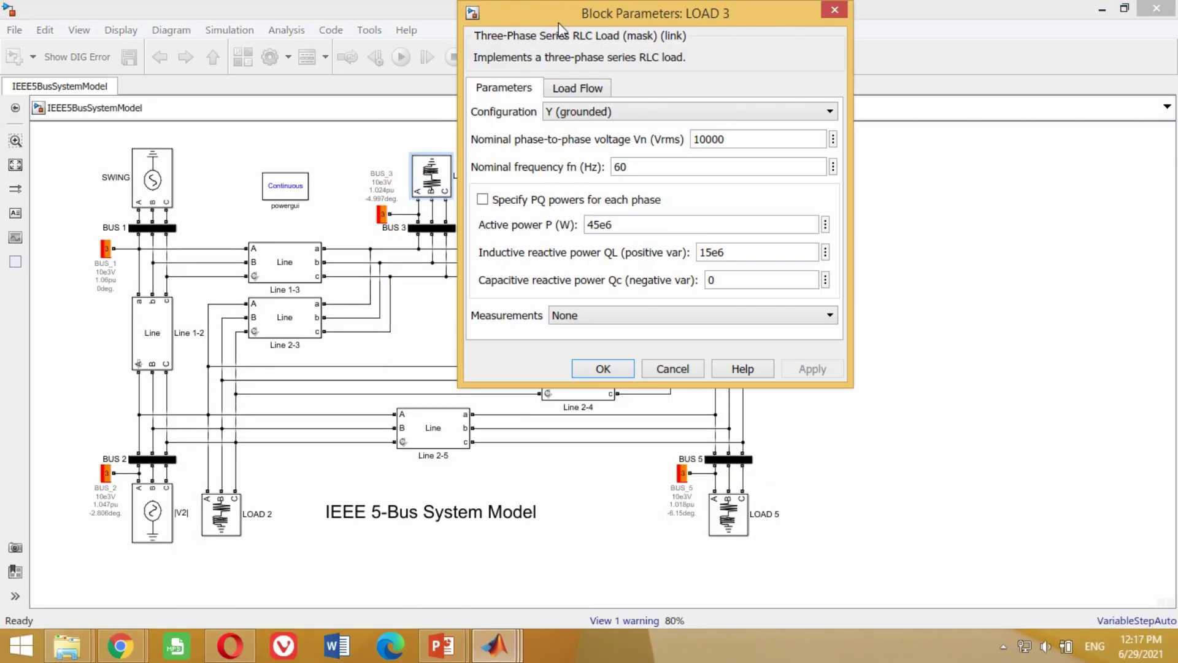
- Examine LOAD 3's nominal voltage, active power and inductive reactive power, along with its load flow type
left_click_drag(559, 25, 584, 130)
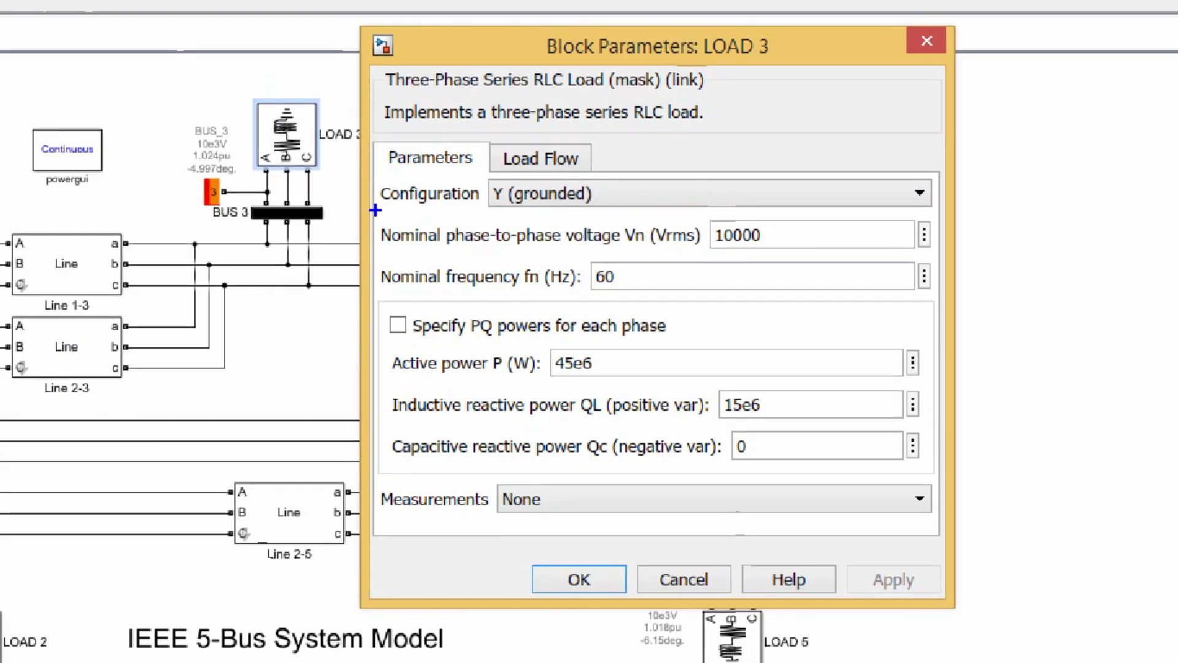
left_click_drag(375, 210, 931, 260)
mouse_move(382, 345)
left_mouse_down()
mouse_move(930, 448)
mouse_move(930, 419)
left_mouse_up()
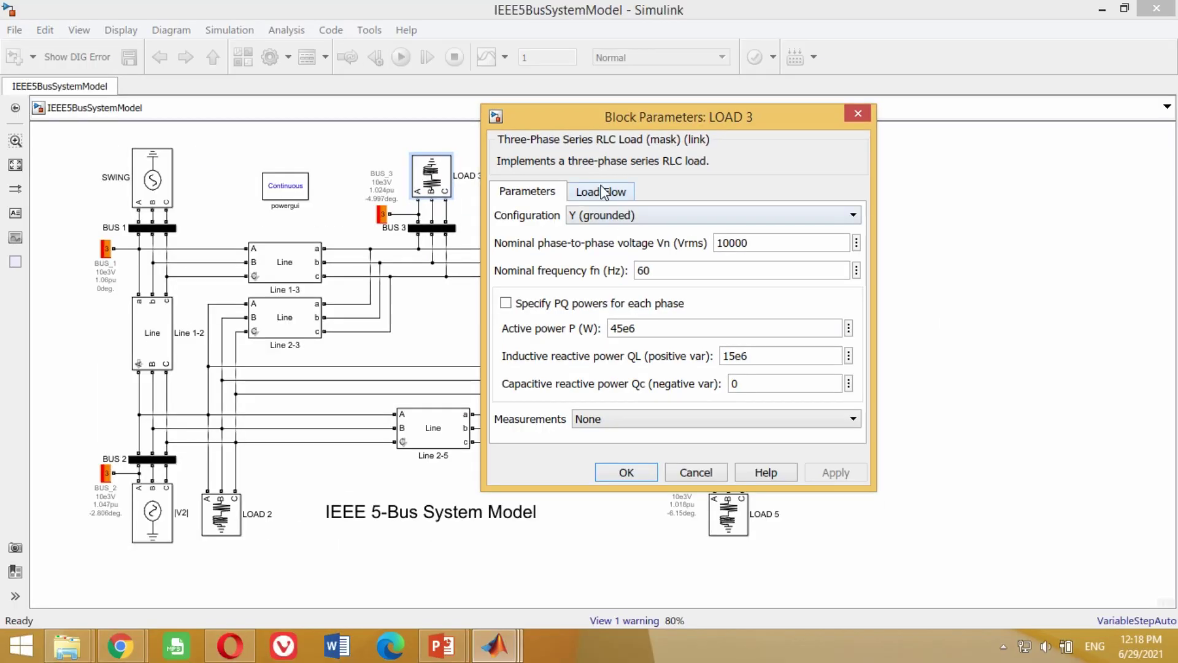
left_click(603, 193)
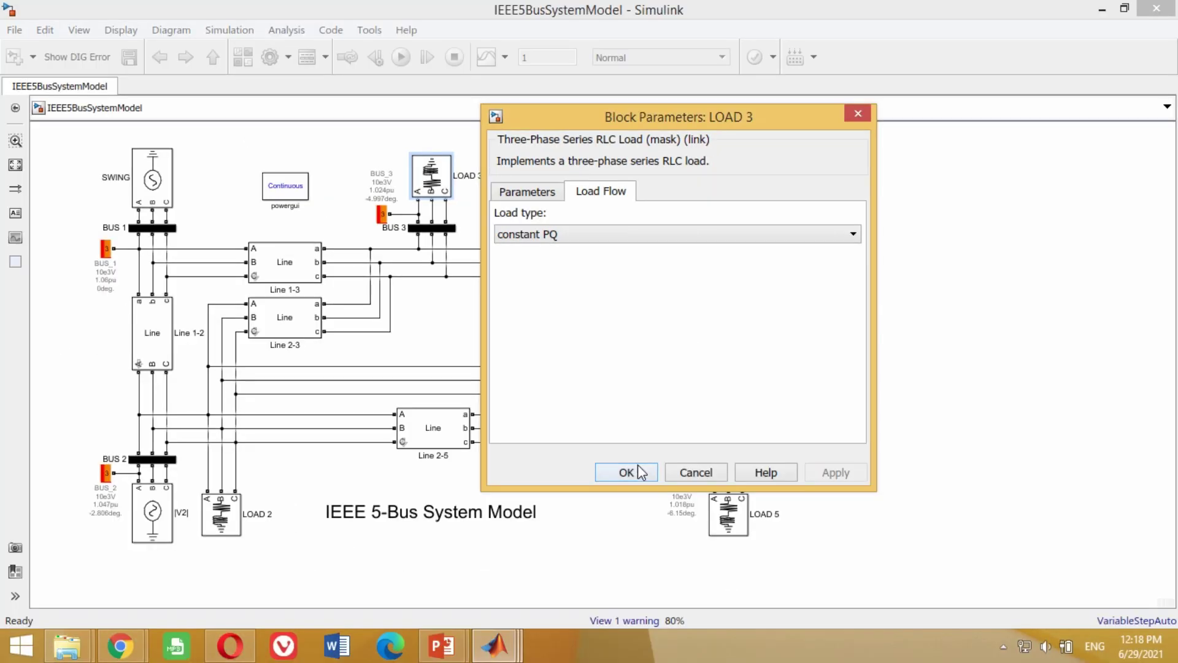
left_click(639, 468)
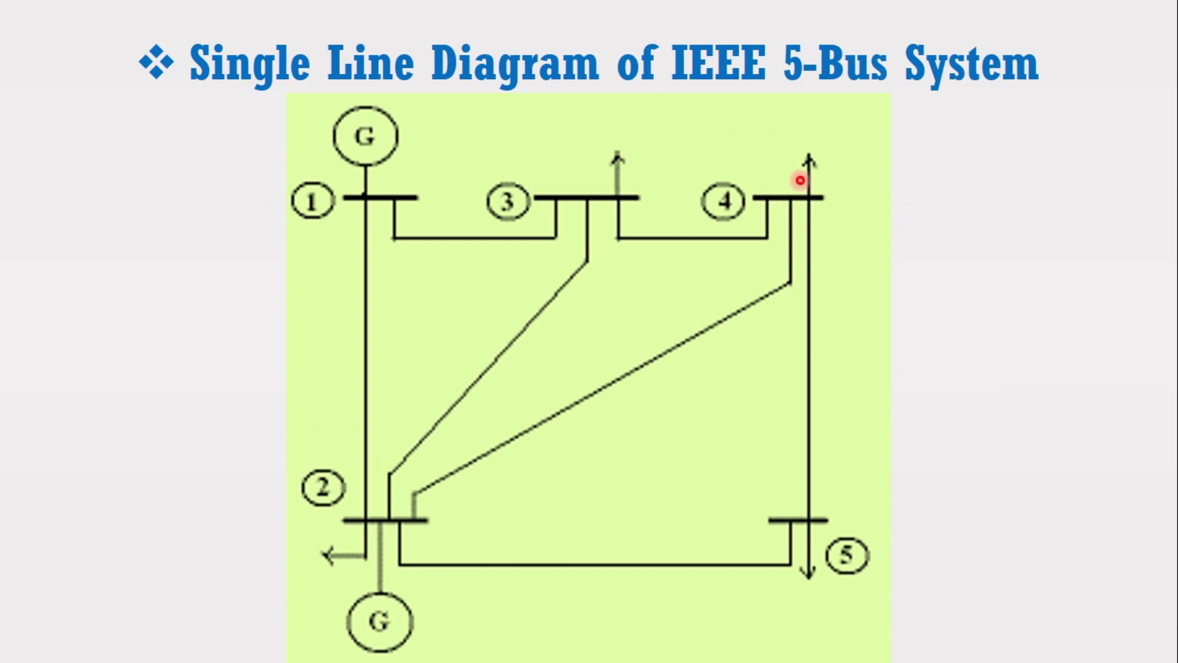
- Check the bus voltage and angle settings of the load flow bus block at BUS 4
left_click(800, 180)
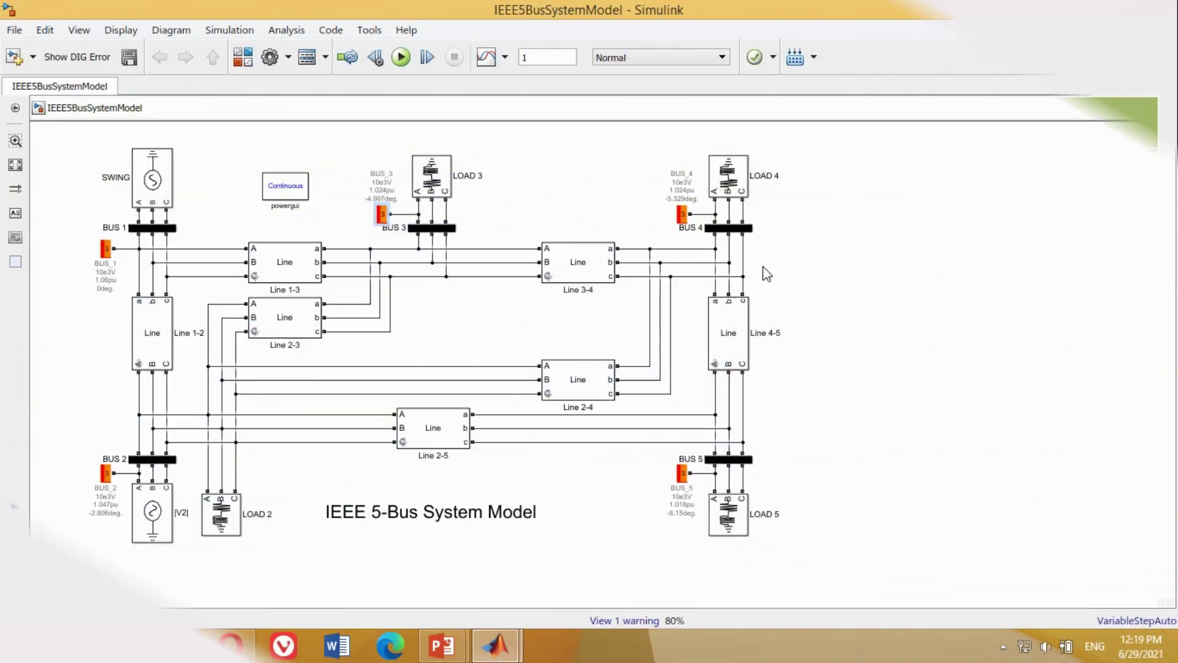
double_click(682, 214)
left_click_drag(748, 73, 572, 130)
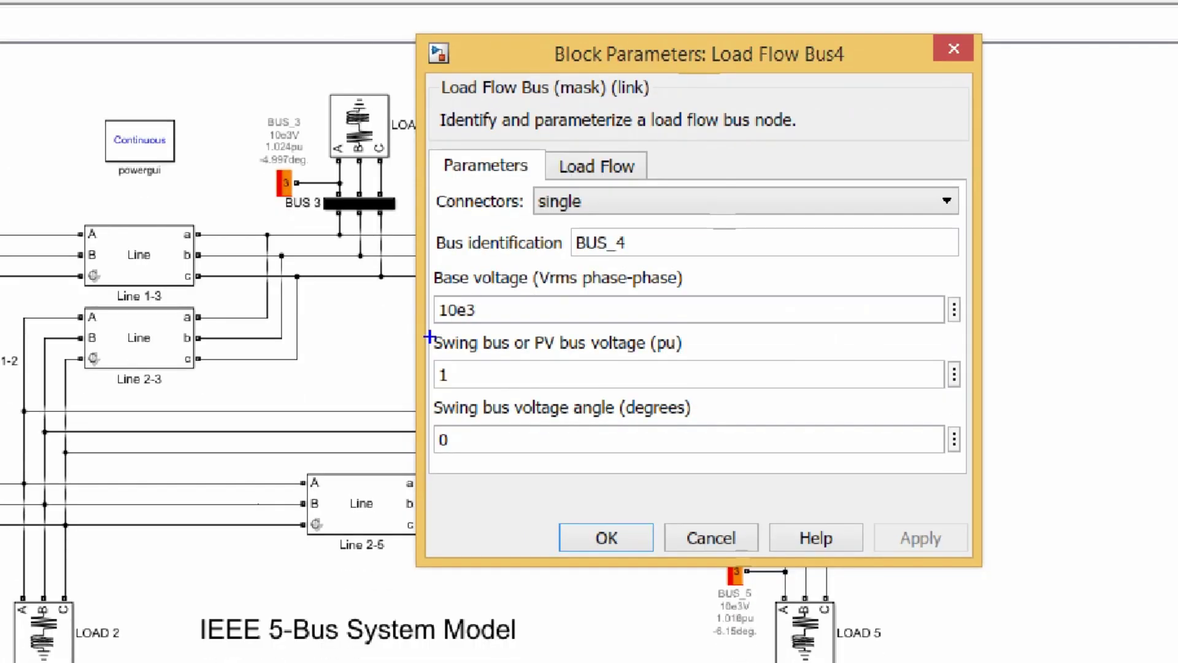
mouse_move(433, 325)
left_mouse_down()
mouse_move(494, 455)
mouse_move(687, 456)
left_mouse_up()
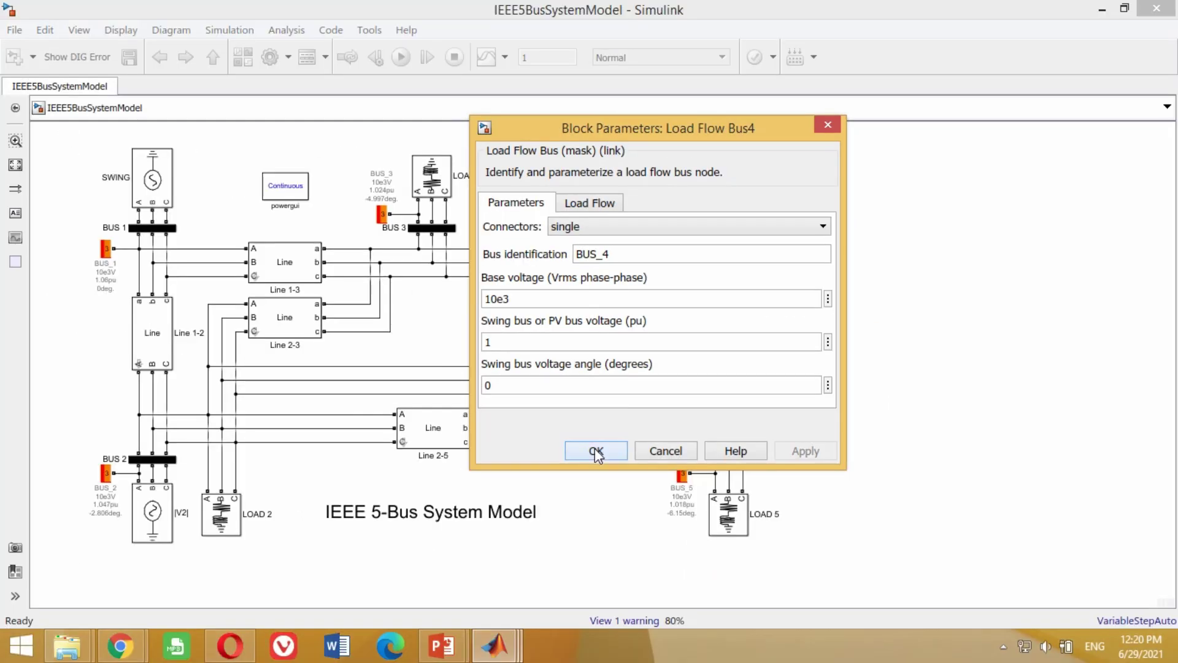
left_click(606, 537)
- Examine LOAD 4's active power and inductive reactive power settings, along with its load flow type
double_click(805, 125)
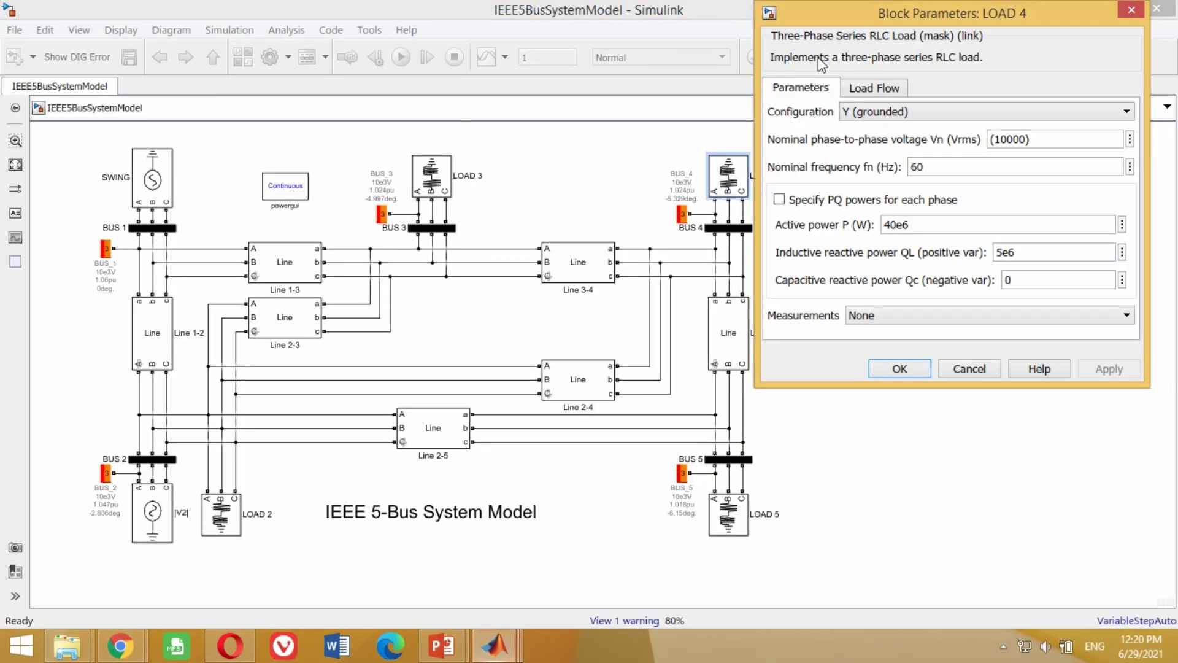
left_click_drag(946, 41, 688, 41)
left_click_drag(650, 123, 537, 135)
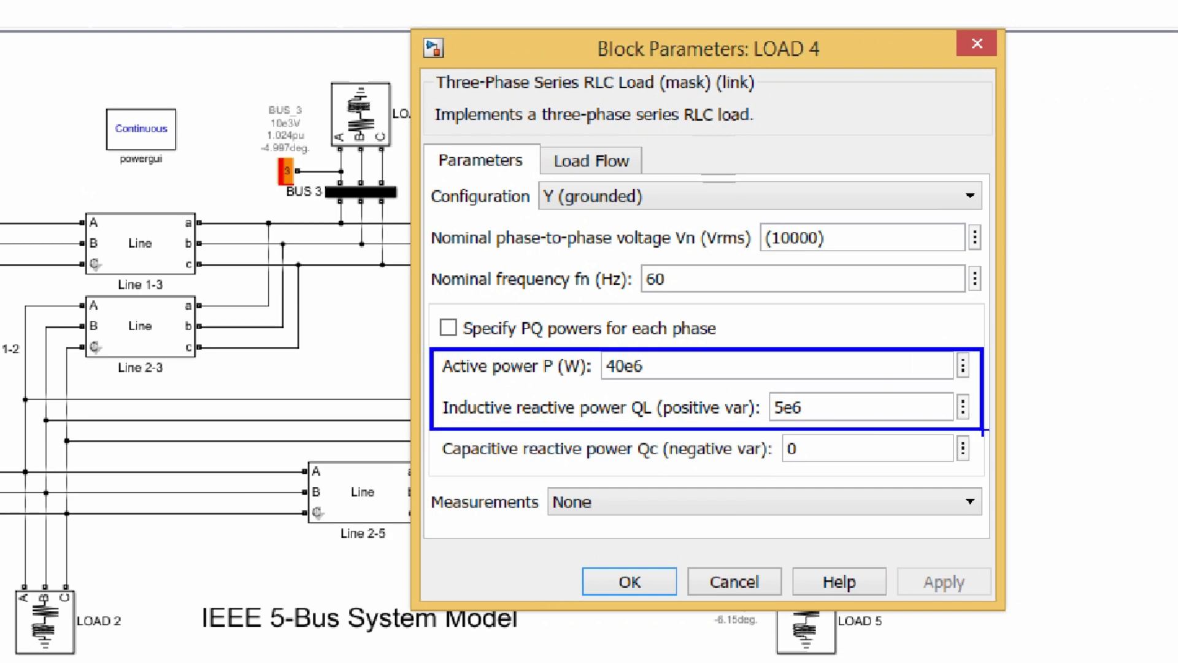
left_click(591, 161)
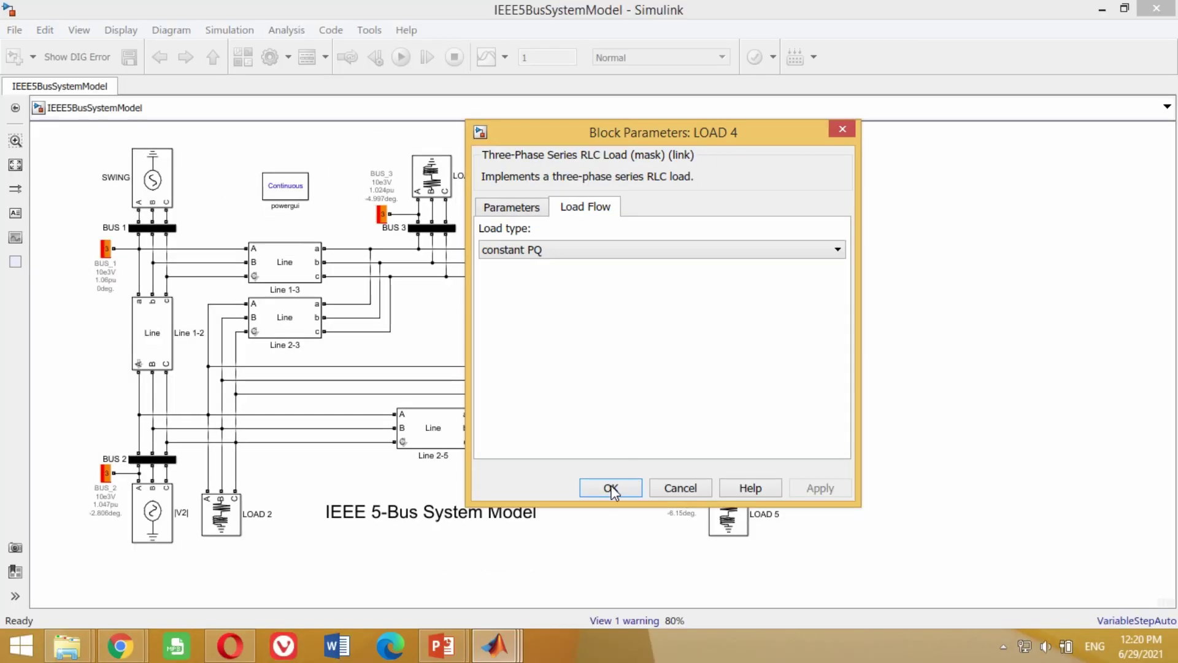
left_click(621, 588)
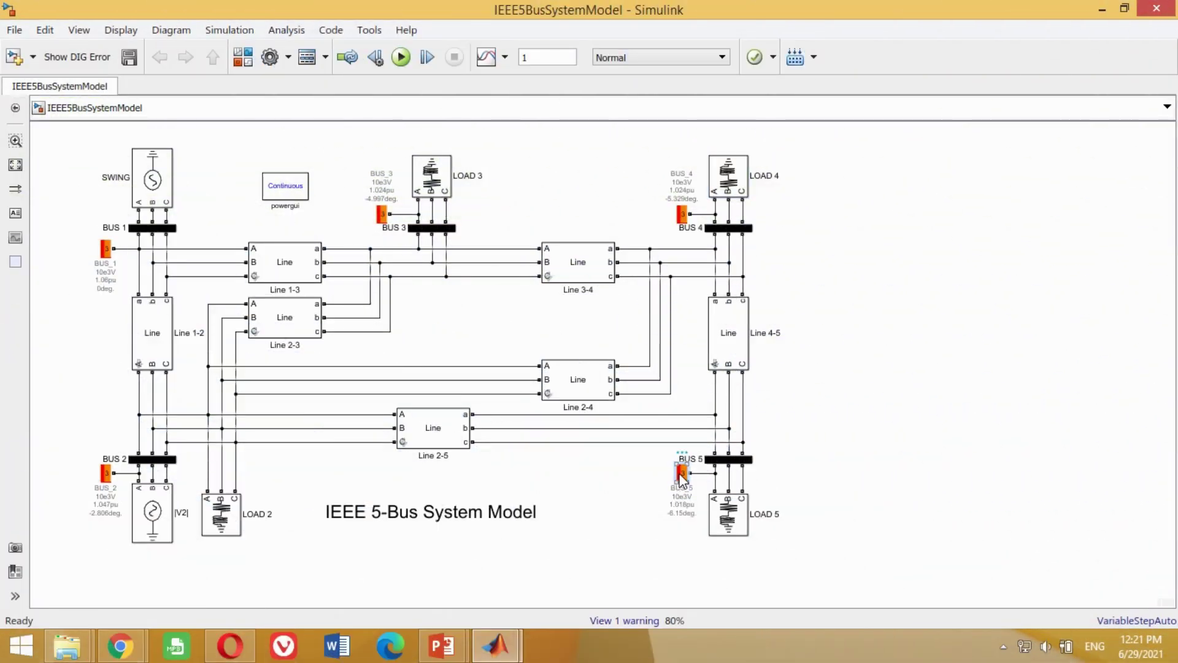
- Check the base voltage, bus voltage and angle settings of the load flow bus block at BUS 5
double_click(681, 473)
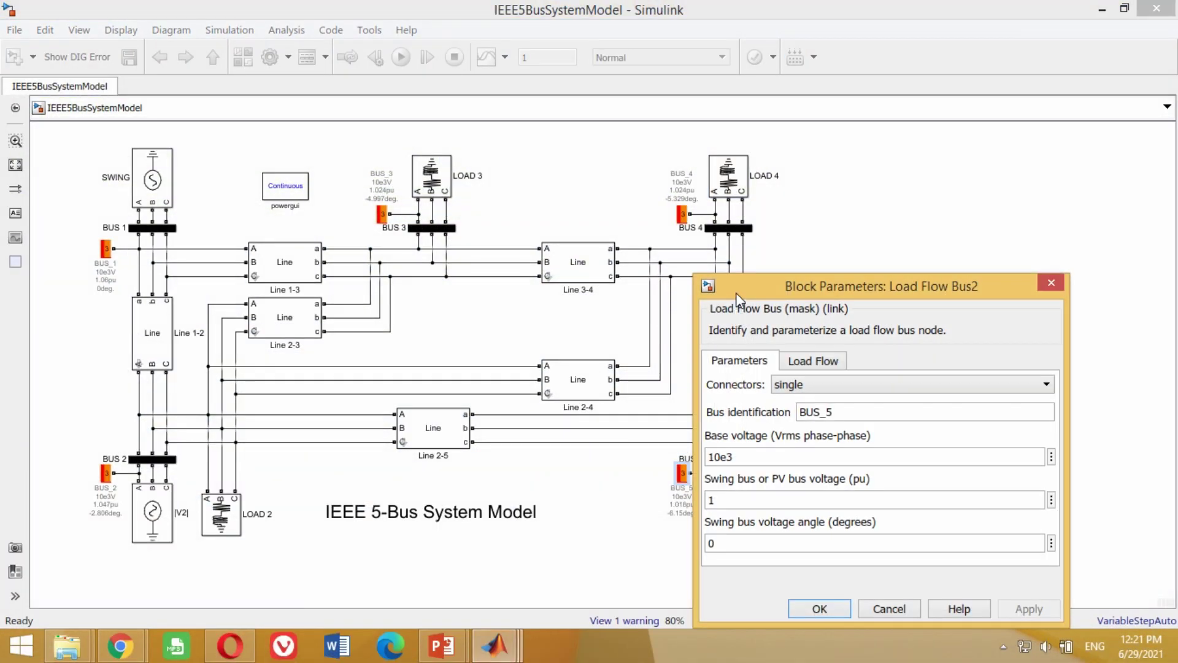
left_click_drag(738, 295, 514, 203)
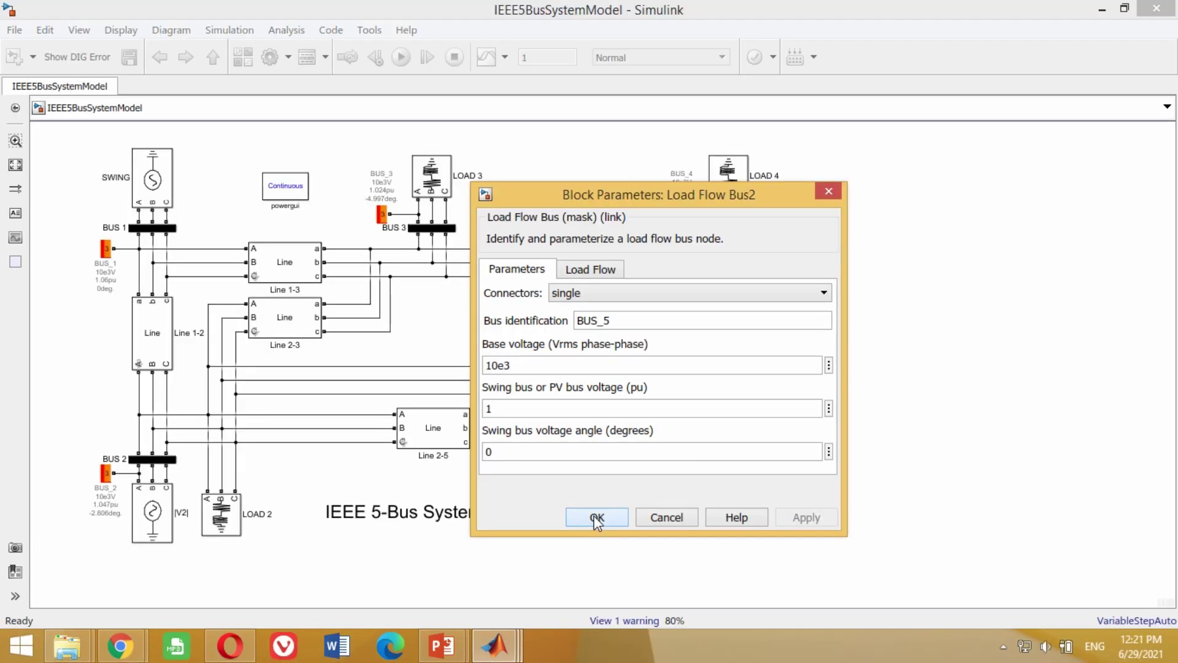
left_click(593, 545)
- Examine LOAD 5's nominal voltage, active power and inductive reactive power, along with its load flow type
double_click(788, 544)
left_click_drag(820, 260, 453, 159)
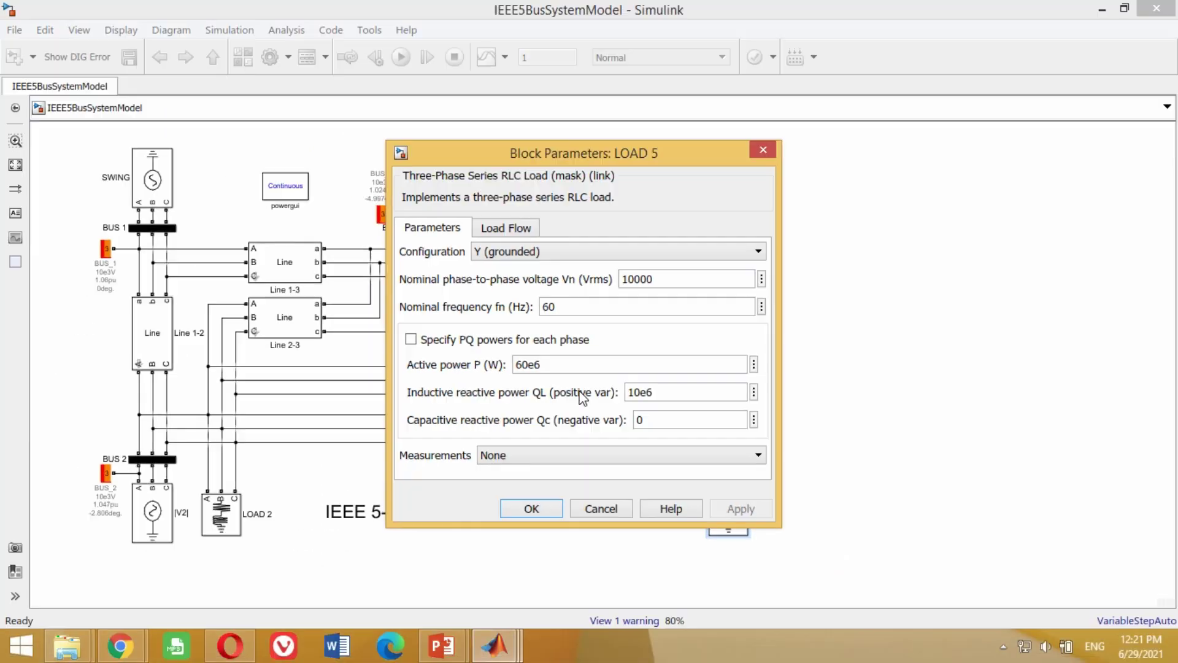
left_click(509, 158)
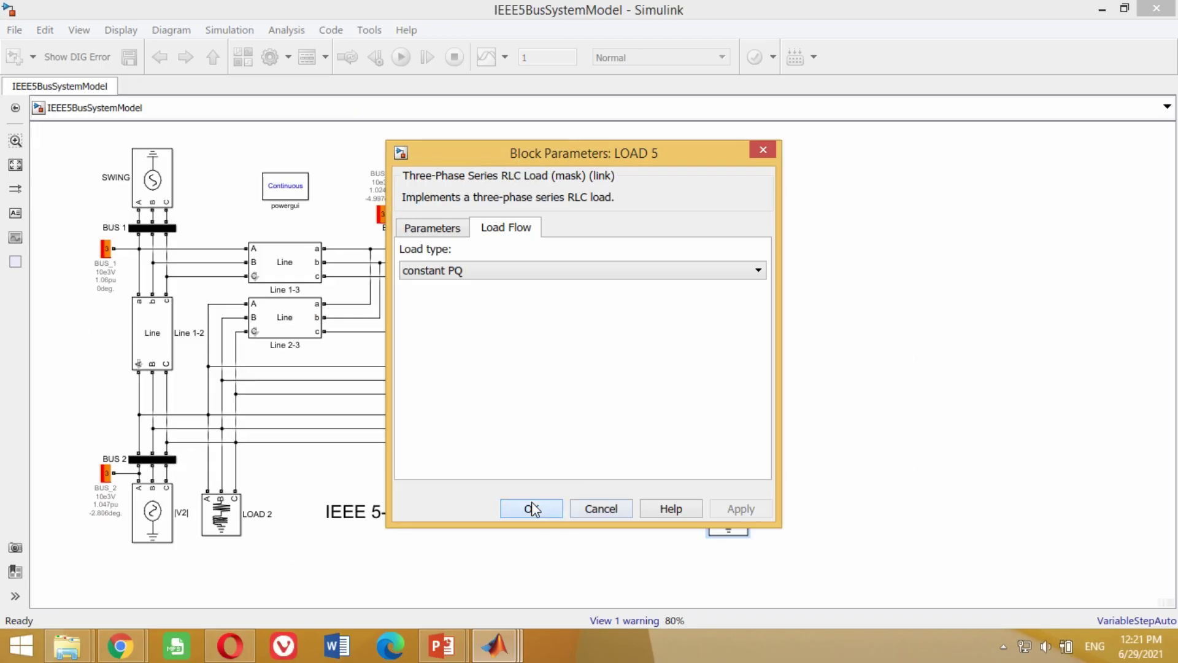
left_click(531, 588)
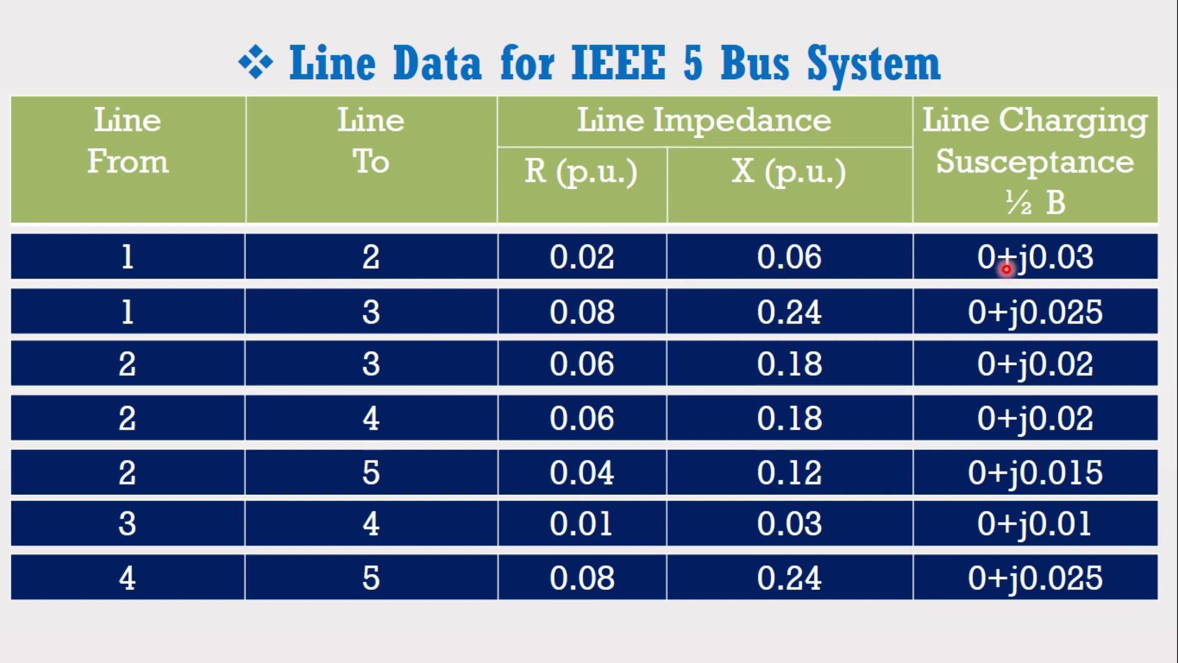
- Return from the line data slide to the Simulink model and check Line 1-2's frequency, resistance, inductance and susceptance
key("alt+Tab")
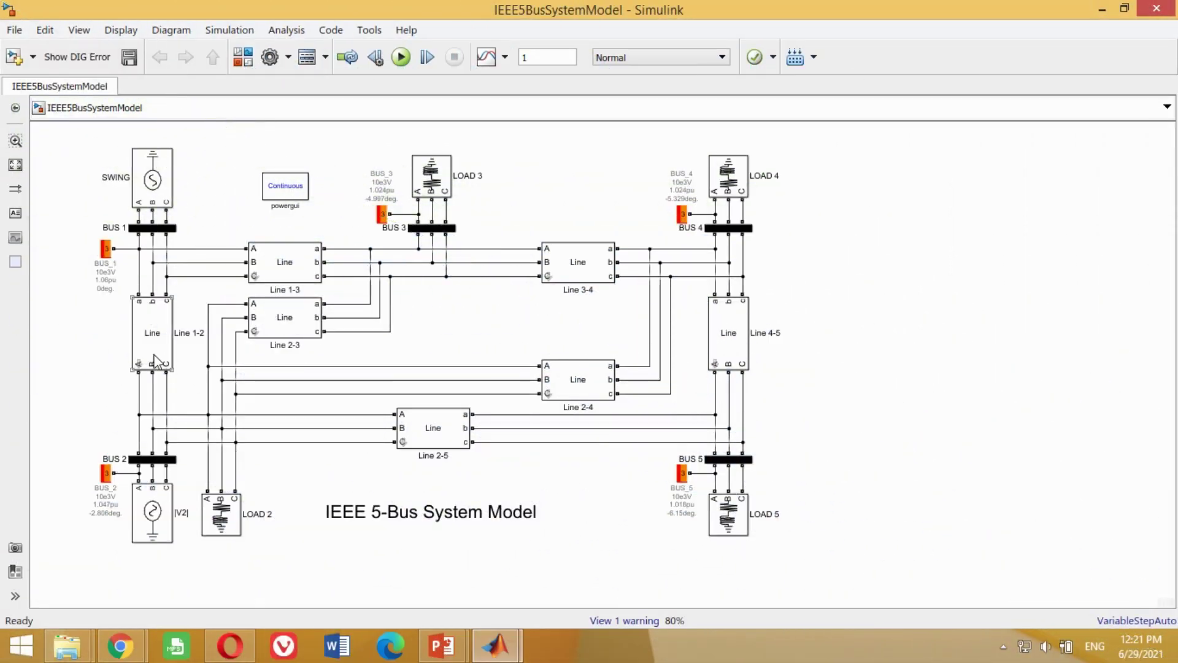
double_click(155, 341)
left_click_drag(231, 202, 393, 176)
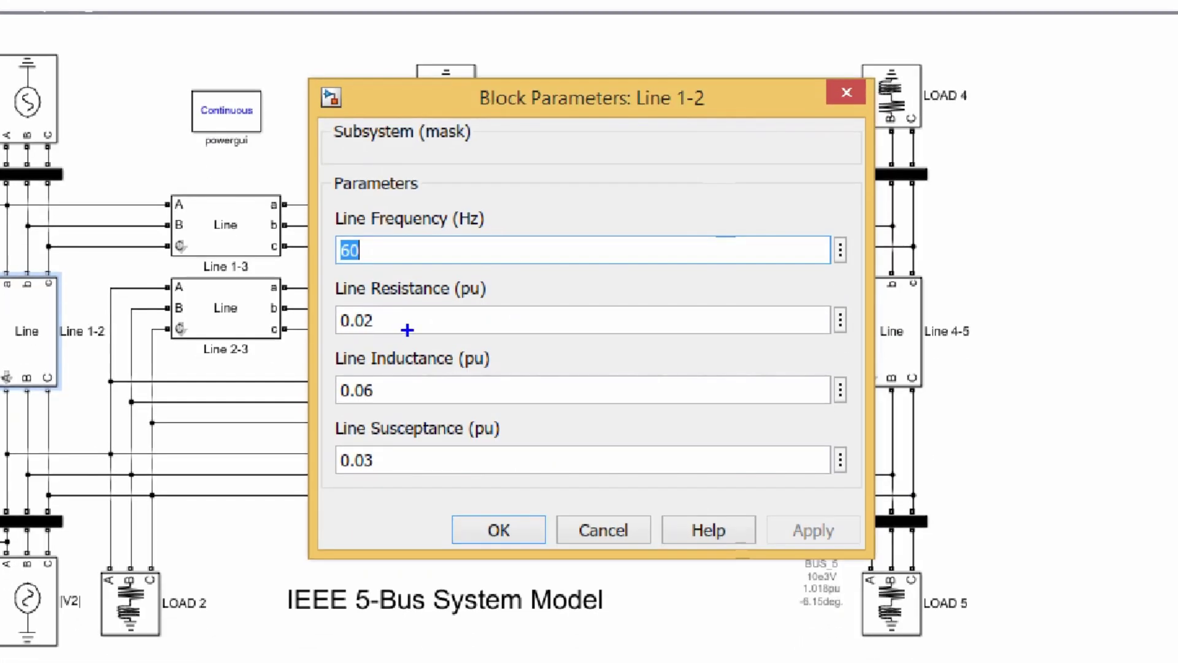
mouse_move(331, 274)
left_mouse_down()
mouse_move(360, 356)
mouse_move(509, 483)
left_mouse_up()
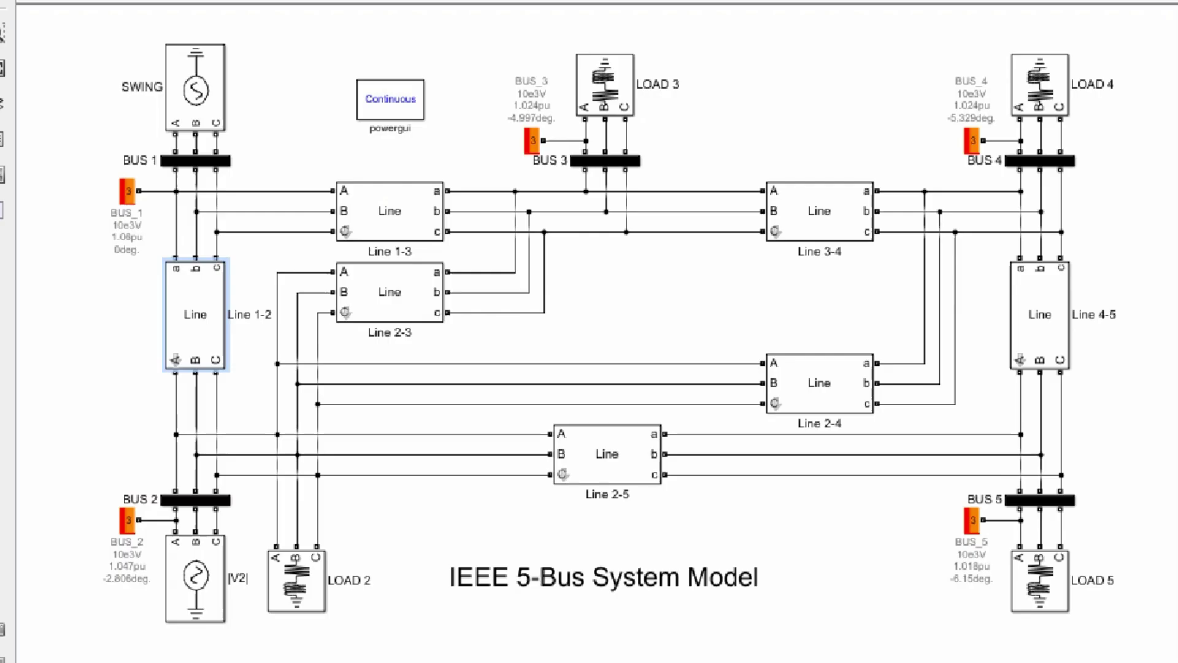
- Look inside the Line 1-2 subsystem and examine the RL branch's type, resistance and inductance expressions
left_click_drag(90, 342, 158, 392)
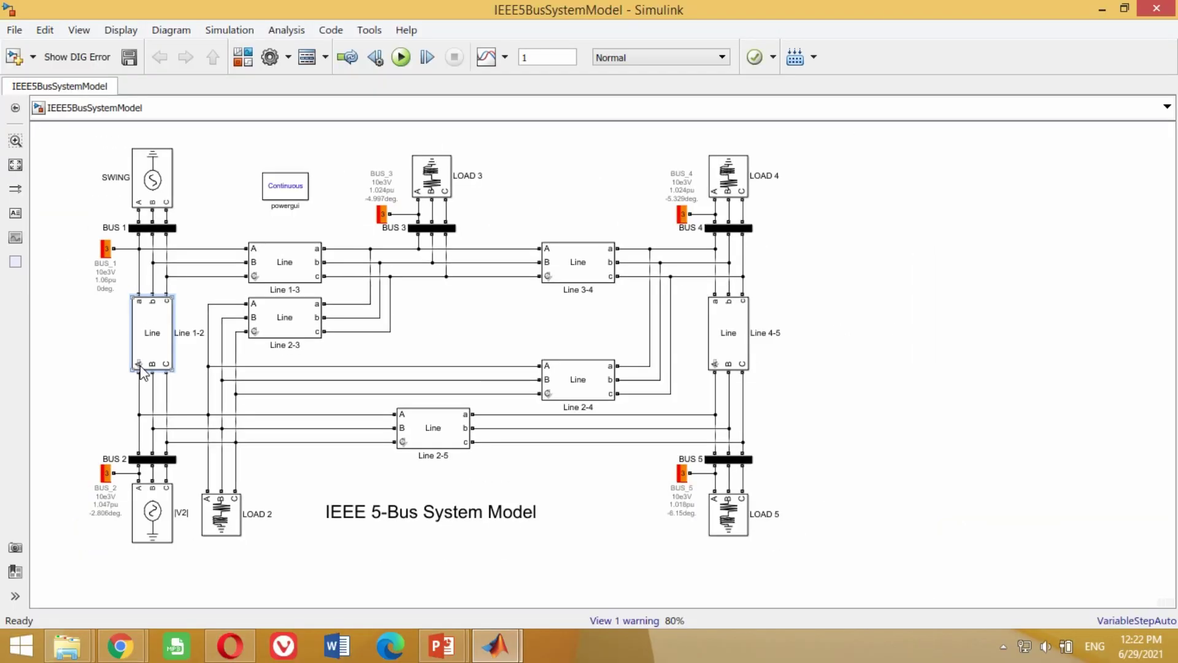
double_click(141, 369)
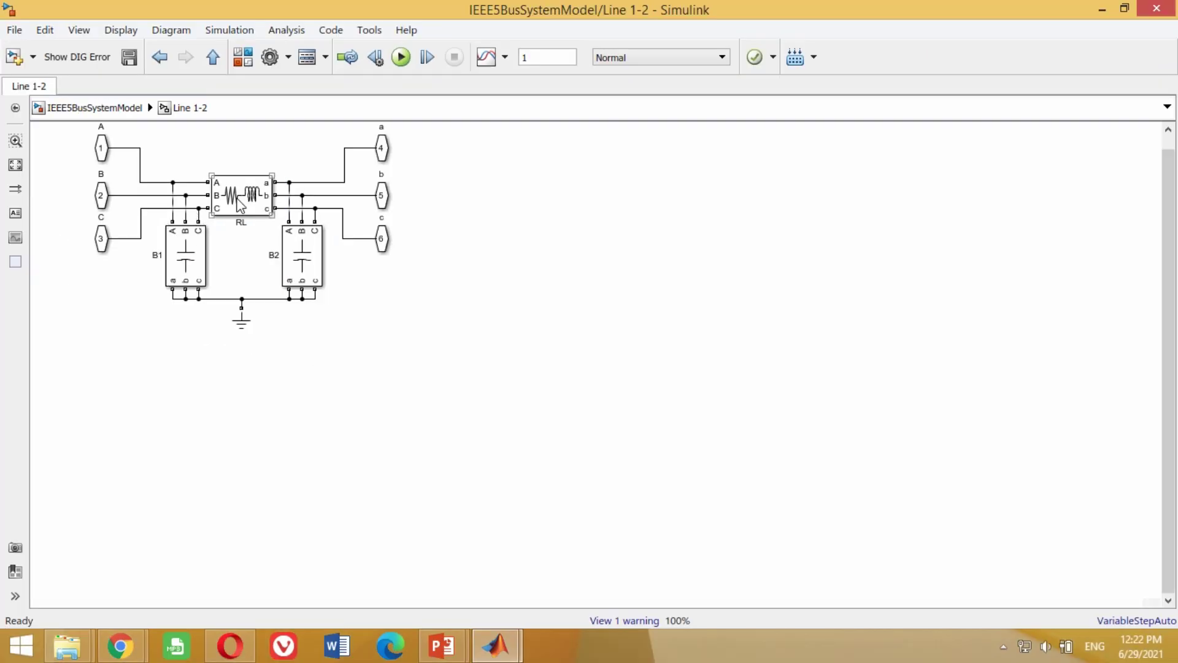
double_click(239, 203)
left_click_drag(337, 49, 379, 152)
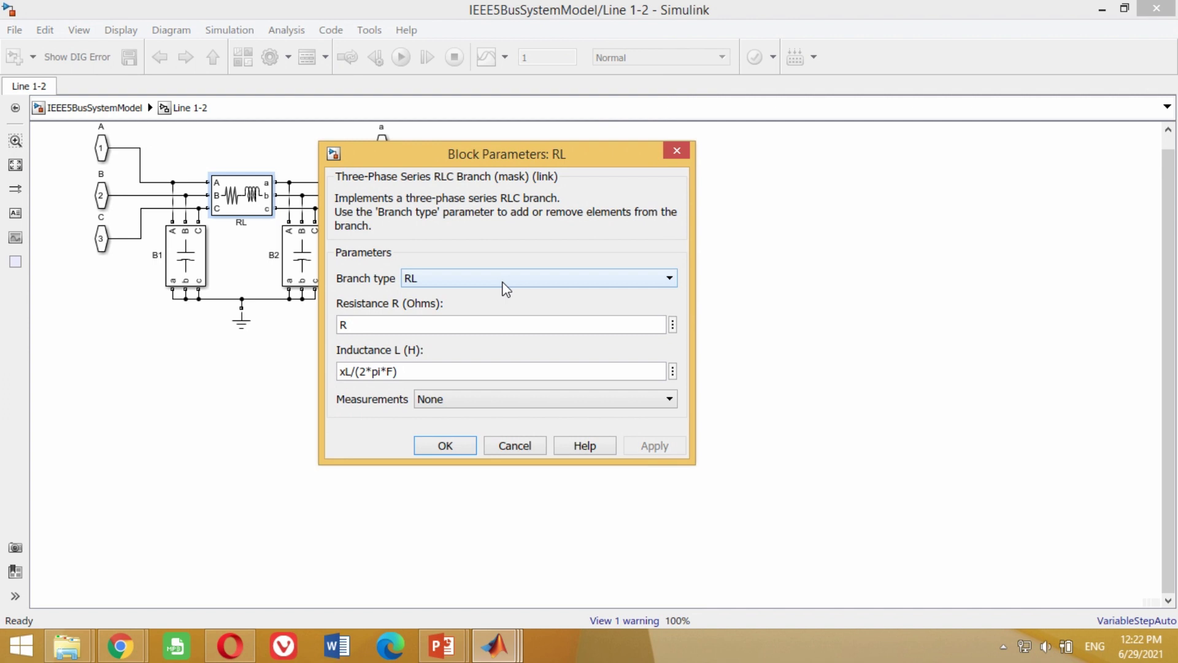
left_click(440, 447)
- Check the capacitance expressions of branches B1 and B2 in Line 1-2, and return to the top-level model
double_click(185, 258)
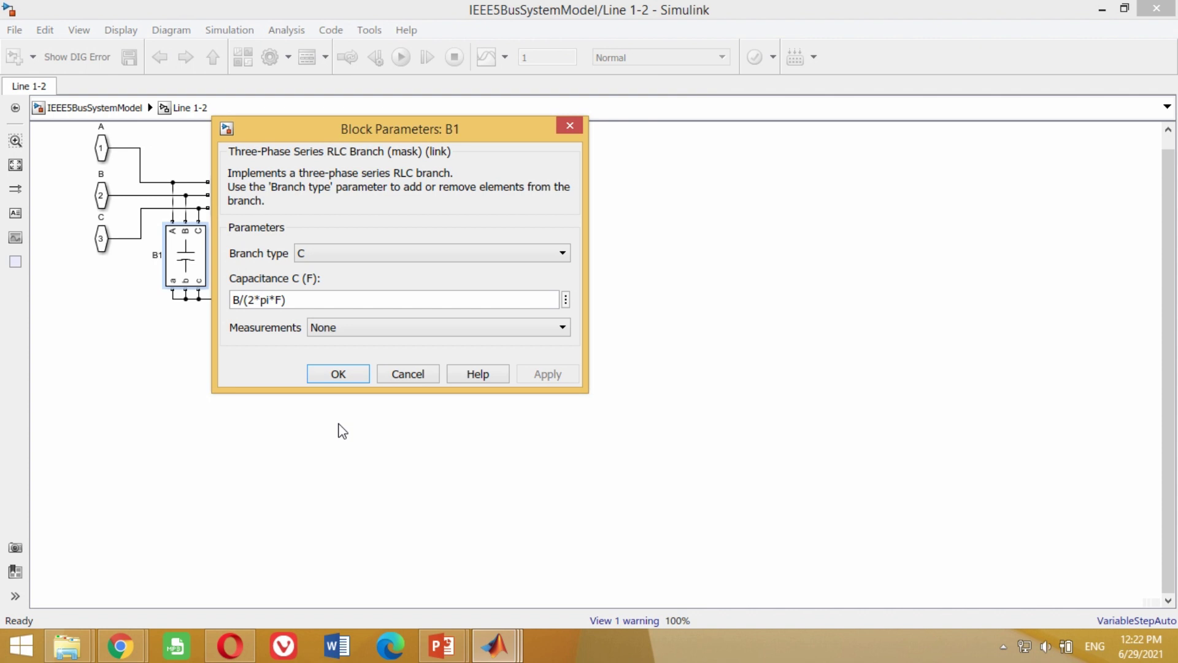
left_click(339, 374)
double_click(302, 258)
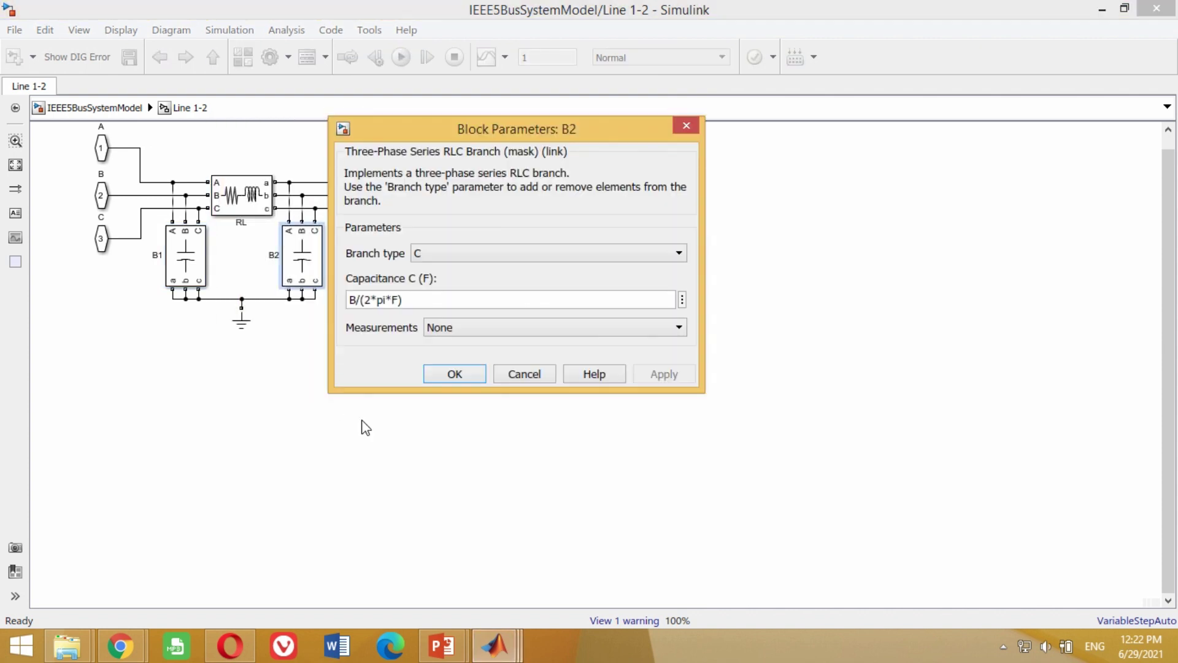
left_click(449, 375)
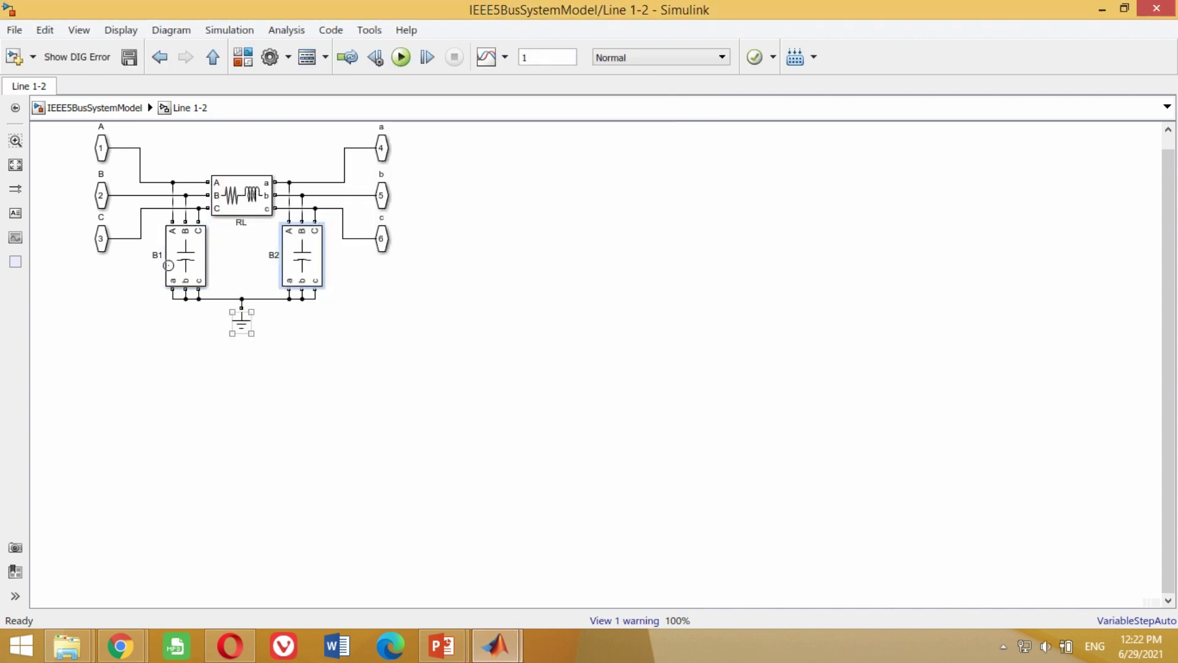
left_click(159, 58)
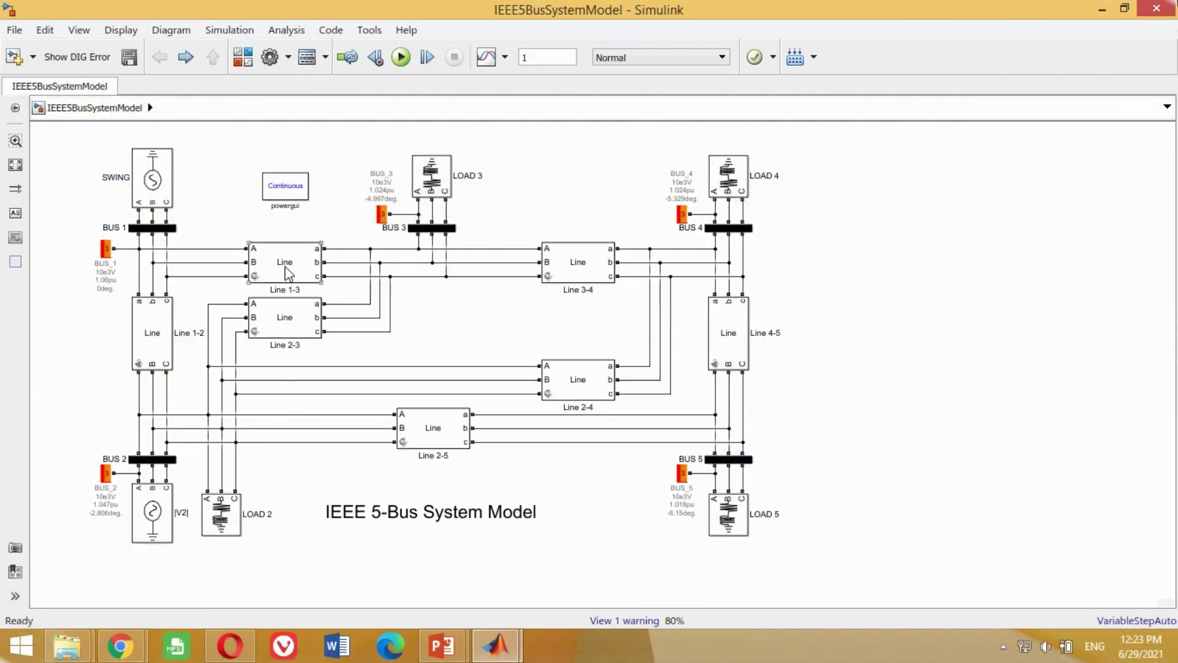
- Check the resistance, inductance and susceptance parameters of Line 1-3 and Line 2-3
double_click(289, 273)
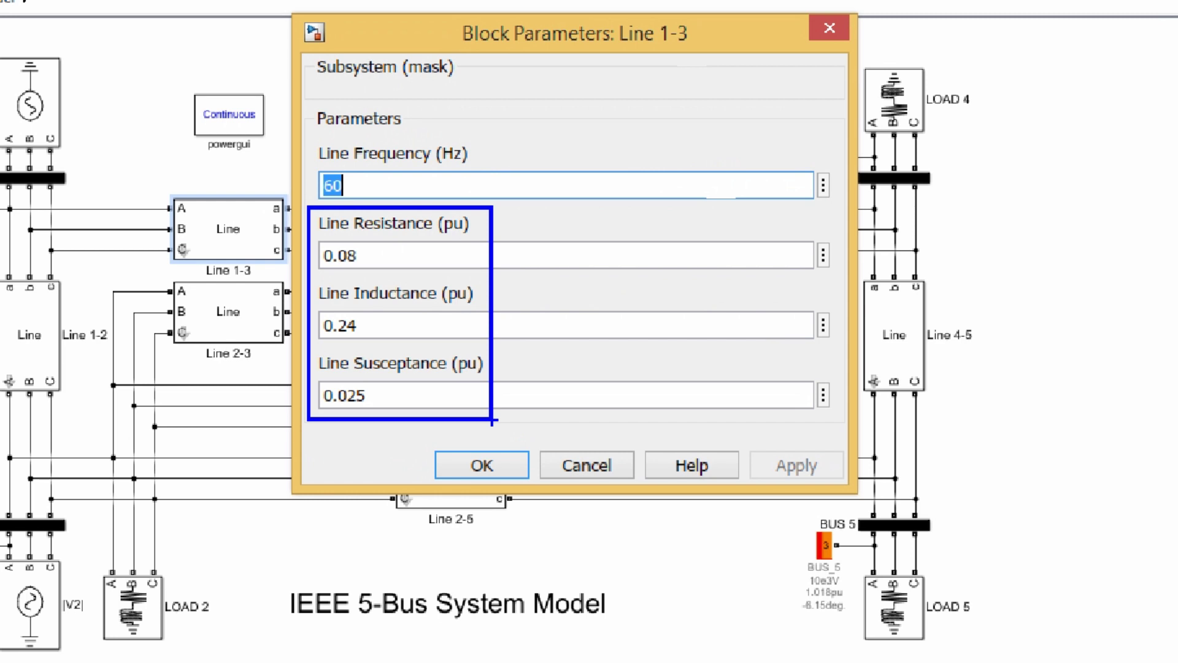
left_click(455, 421)
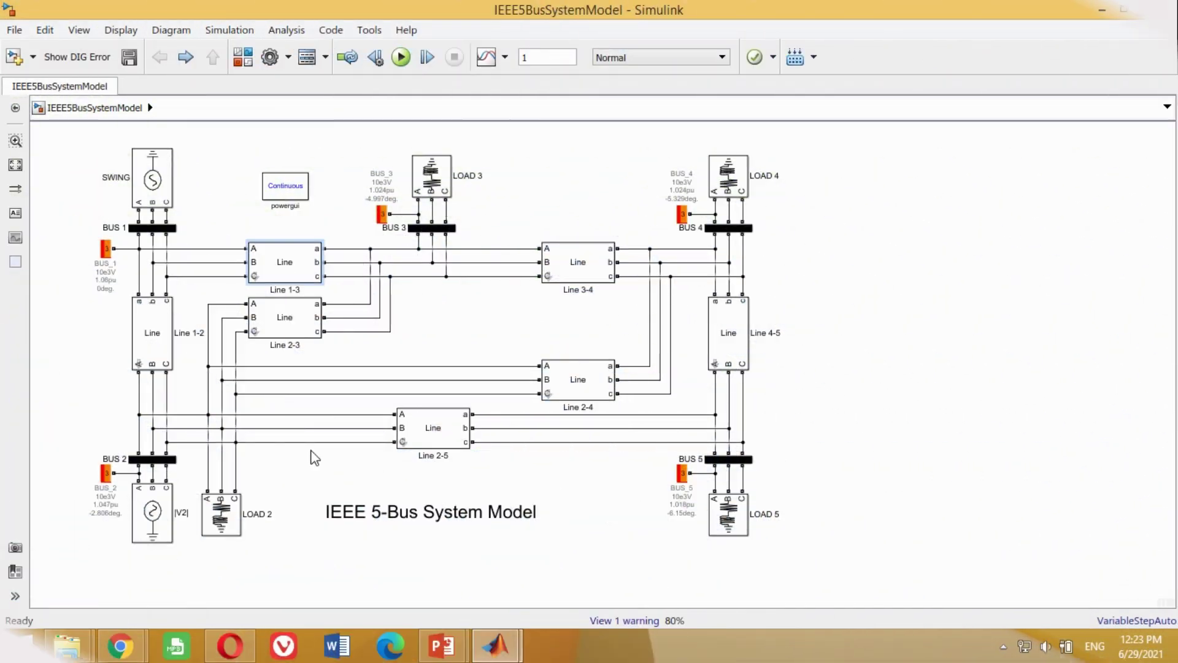
double_click(284, 325)
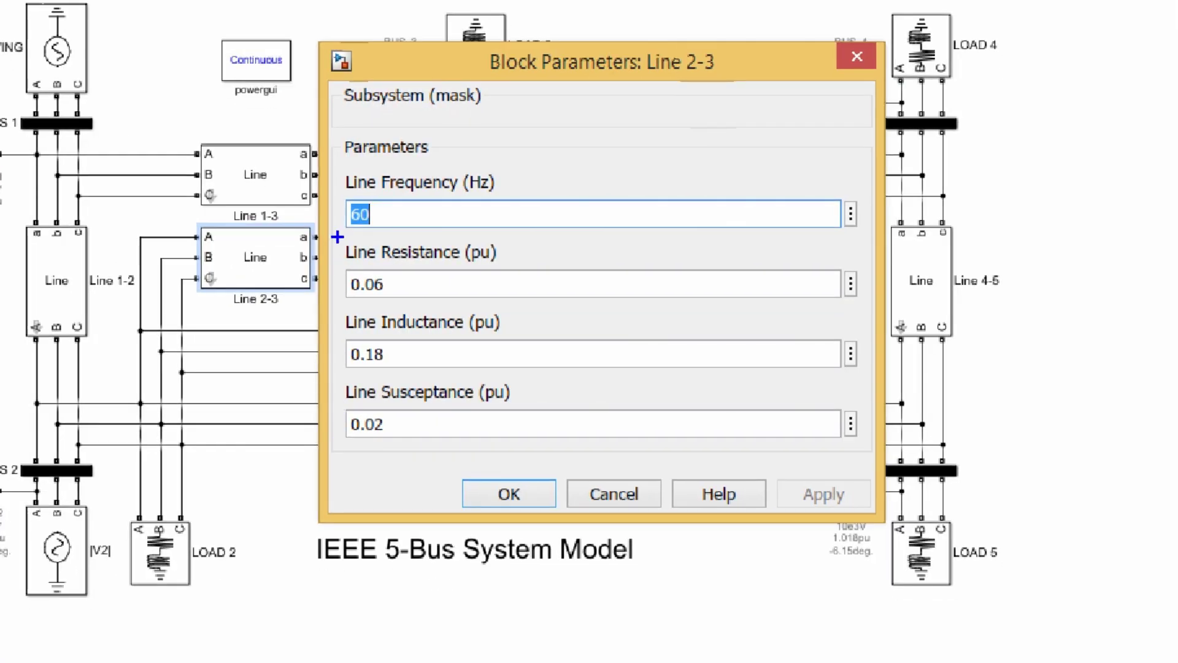
left_click_drag(337, 237, 531, 447)
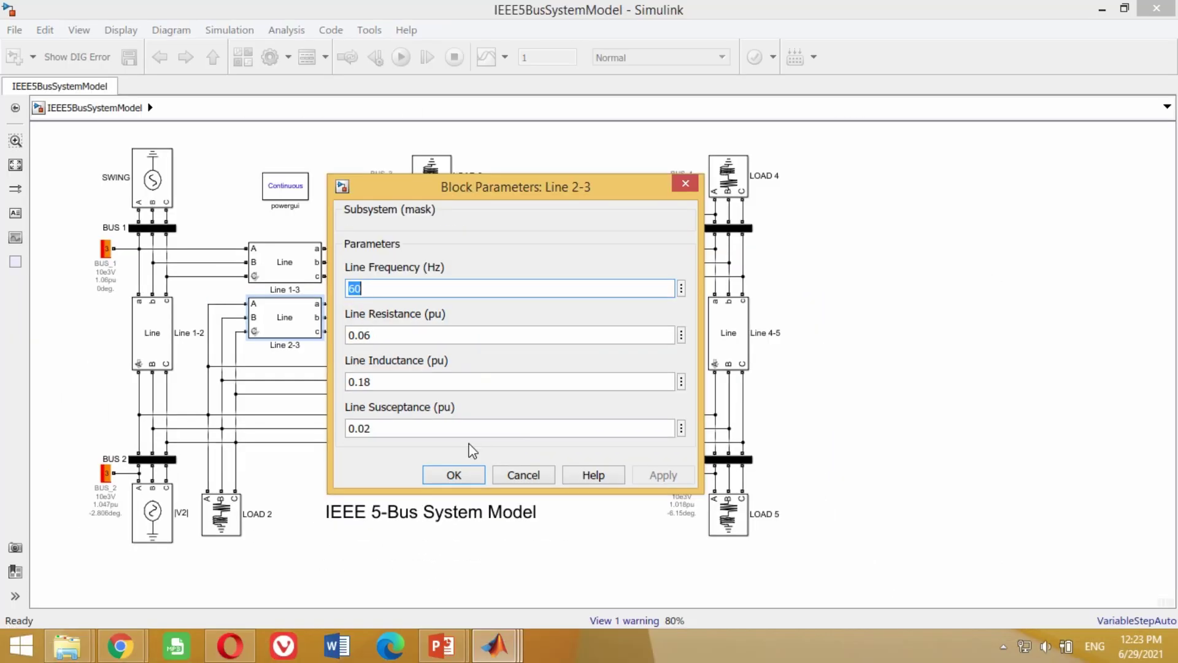
left_click(454, 475)
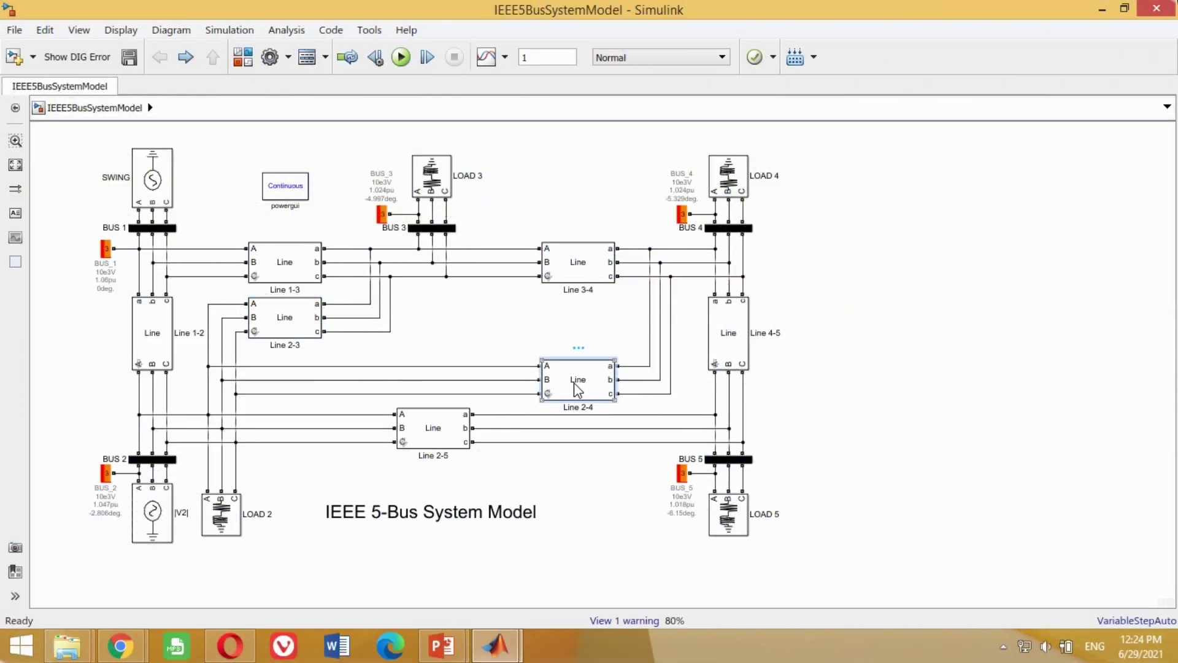
- Check the resistance, inductance and susceptance parameters of Line 2-4
double_click(577, 384)
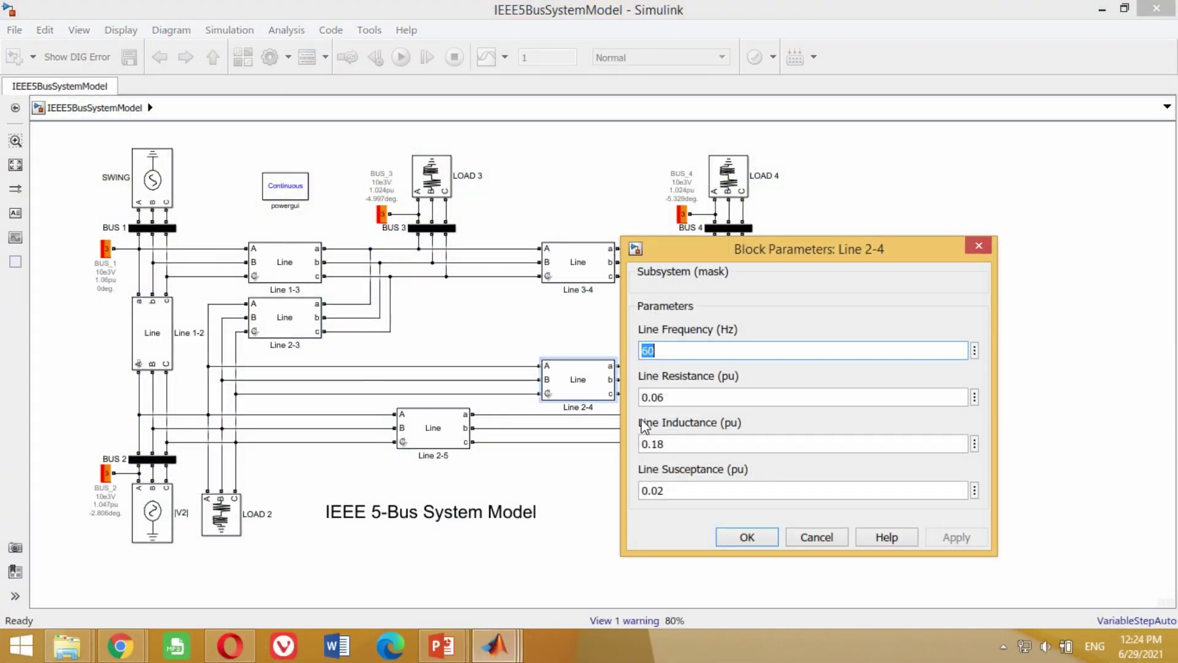
left_click_drag(681, 253, 467, 164)
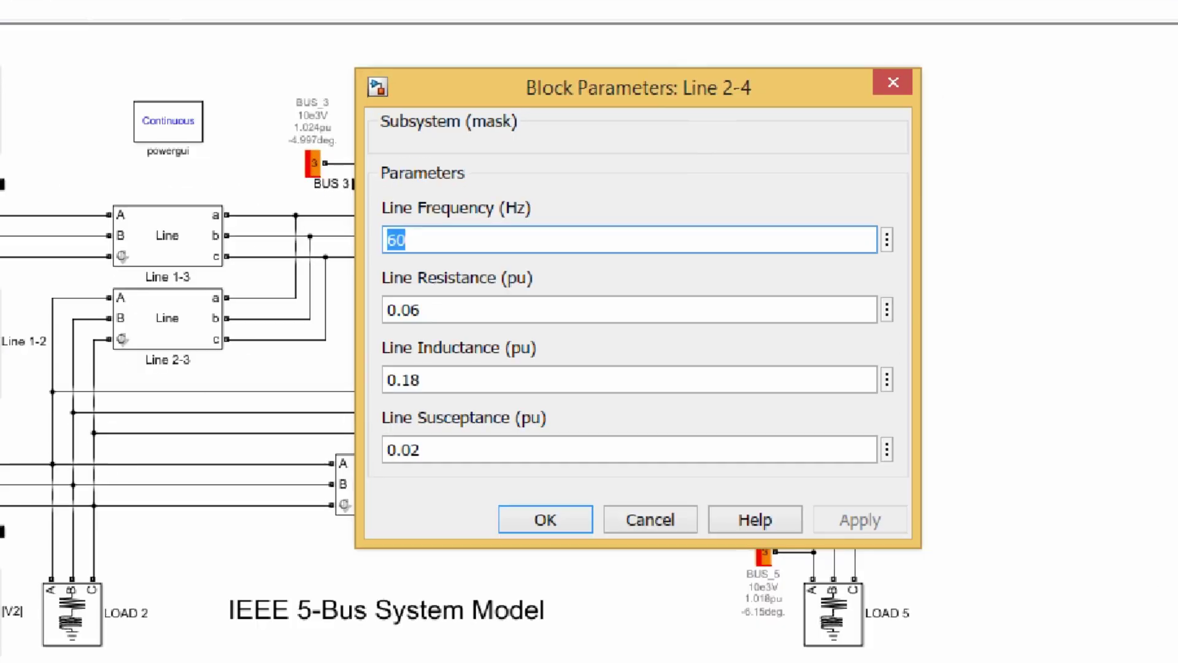
mouse_move(363, 266)
left_mouse_down()
mouse_move(529, 468)
mouse_move(563, 452)
left_mouse_up()
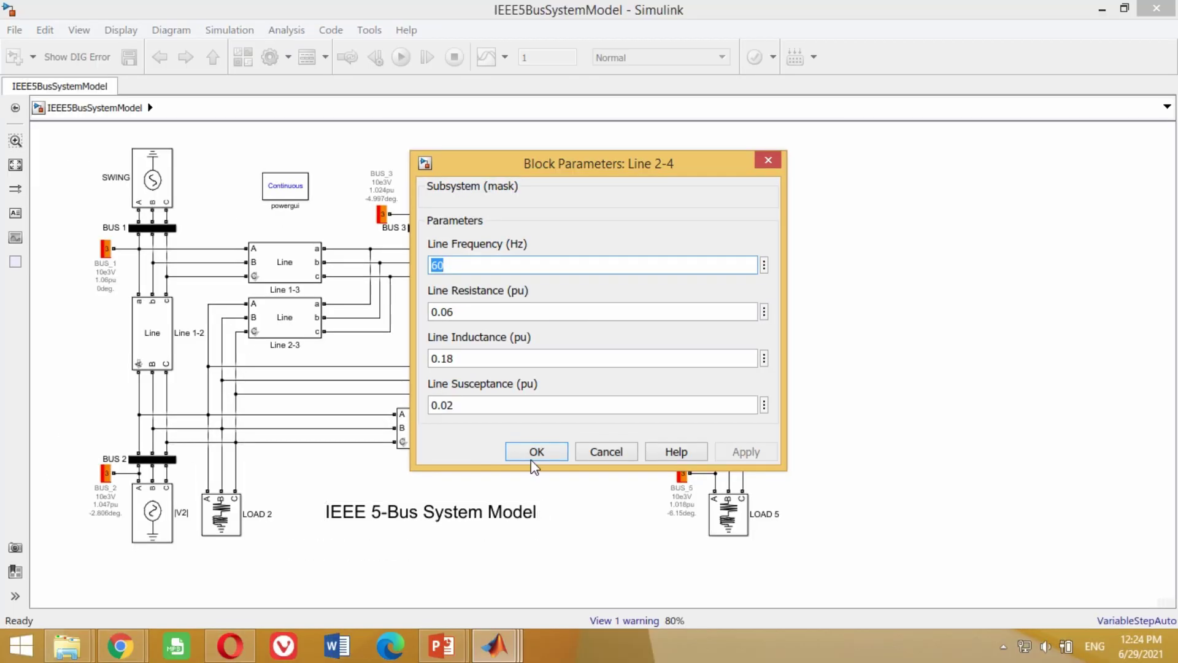
left_click(545, 519)
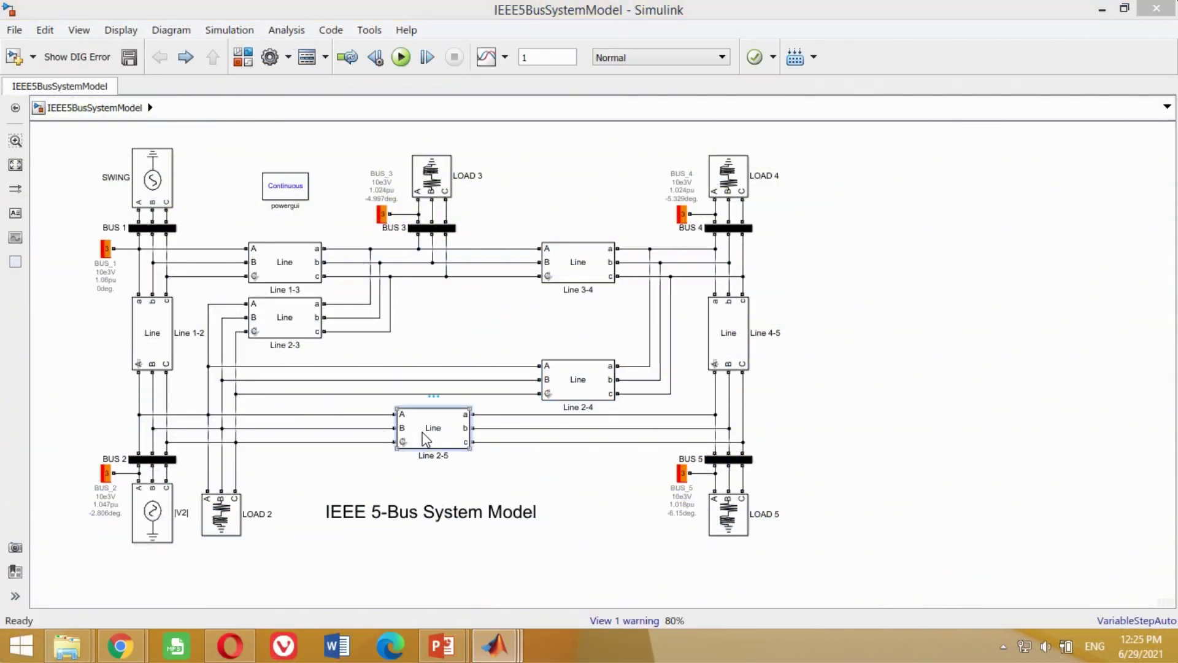
- Examine Line 2-5's per-unit resistance, inductance and susceptance
double_click(427, 439)
left_click_drag(522, 286, 452, 140)
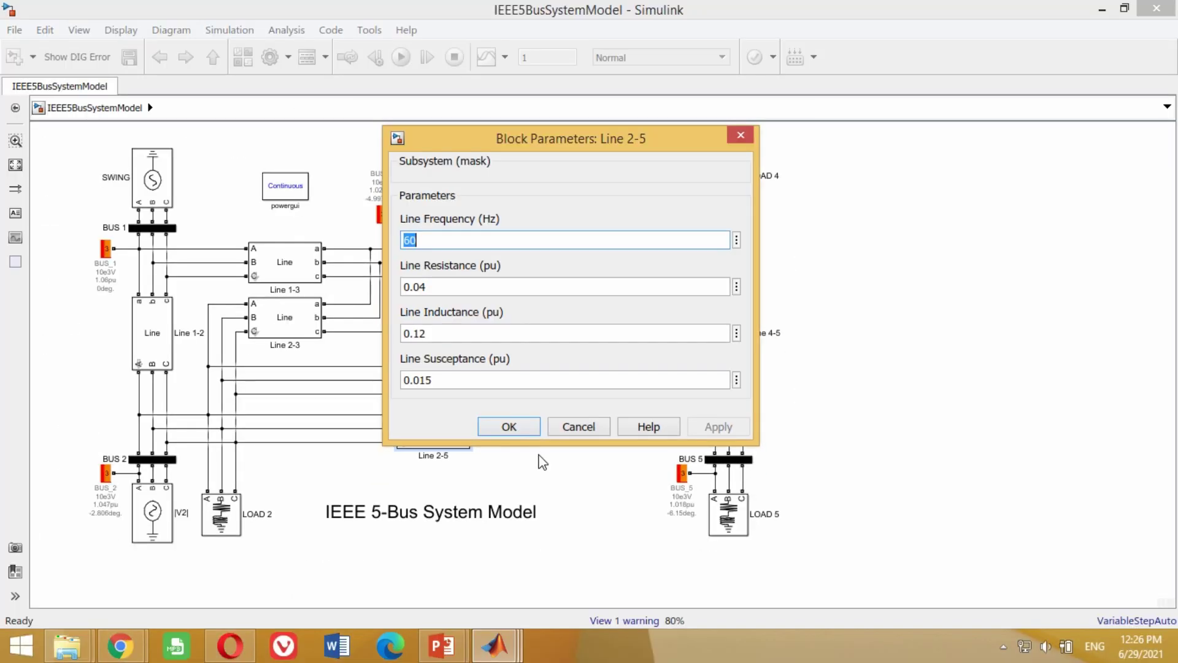
left_click(526, 426)
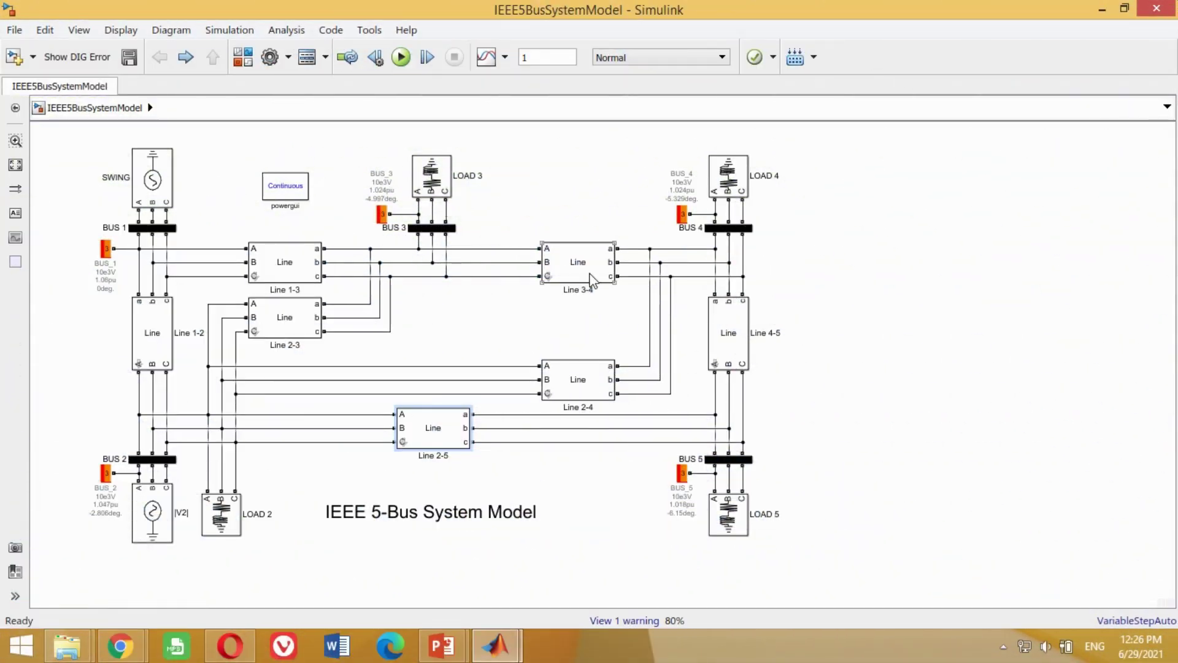
- Examine the per-unit resistance, inductance and susceptance of Line 3-4, and bring up Line 4-5's parameters
left_click(593, 276)
double_click(593, 276)
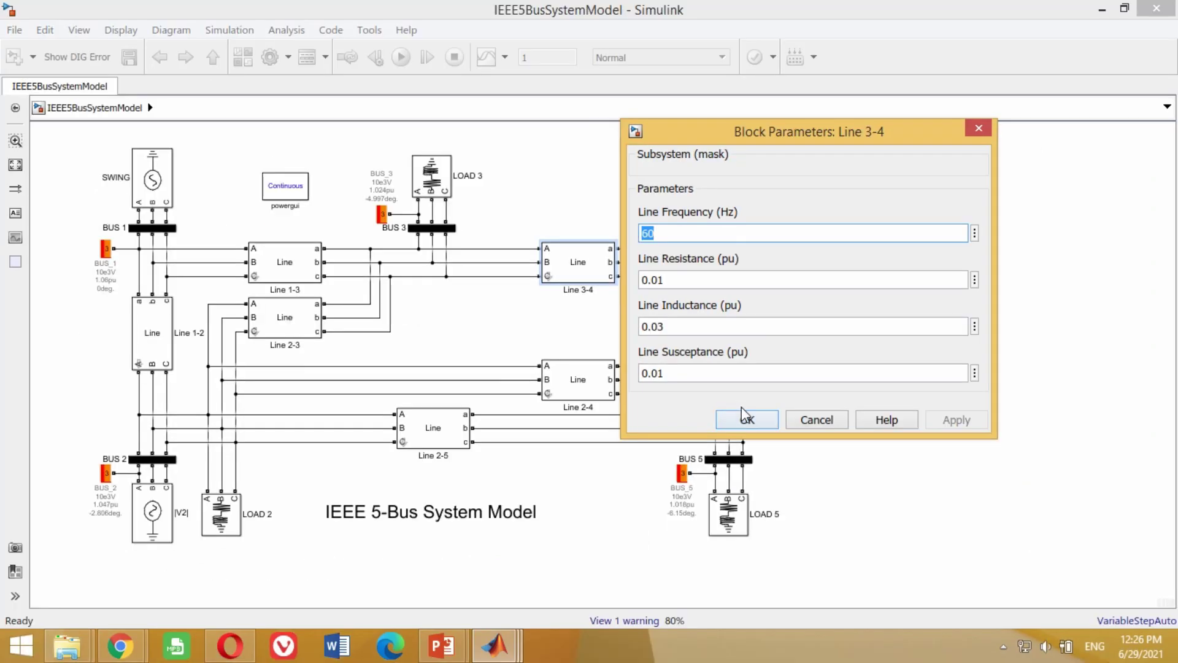
left_click(660, 513)
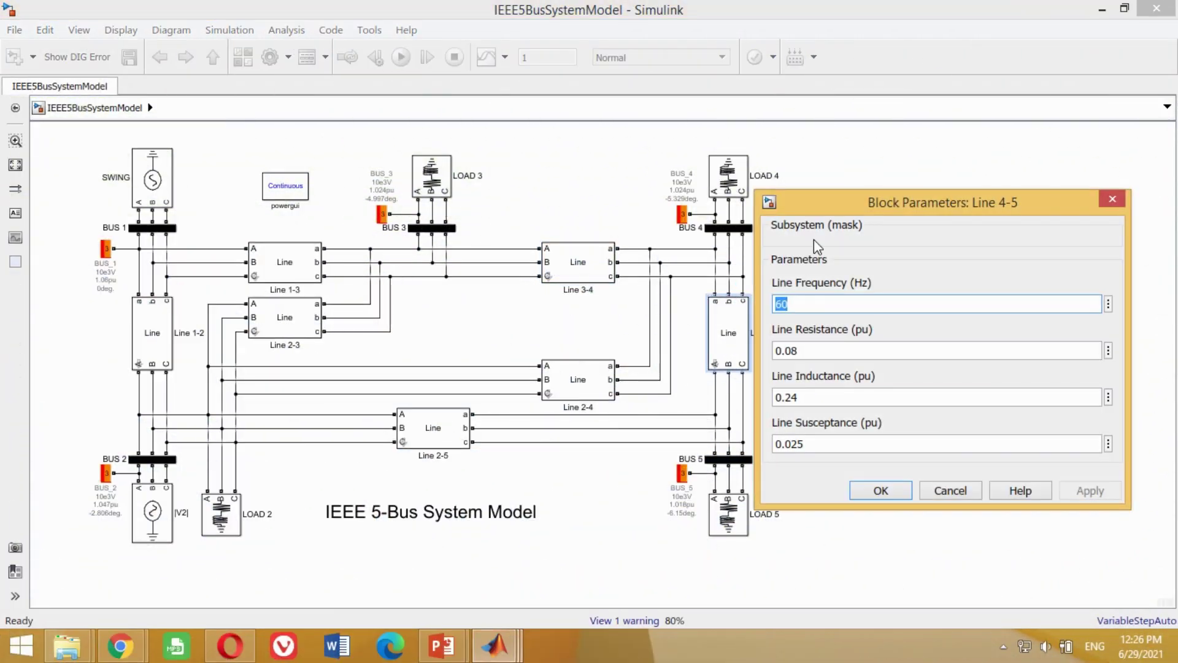
- Review Line 4-5's resistance, inductance and susceptance parameters
left_click_drag(840, 210, 583, 195)
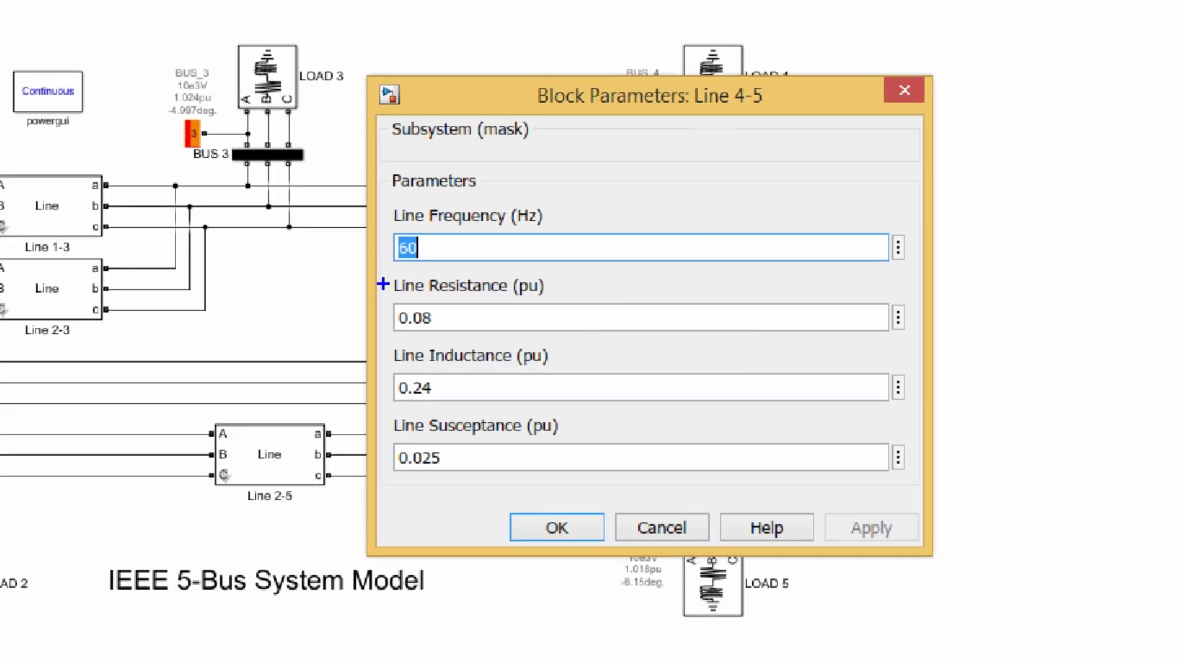
left_click_drag(387, 275, 587, 468)
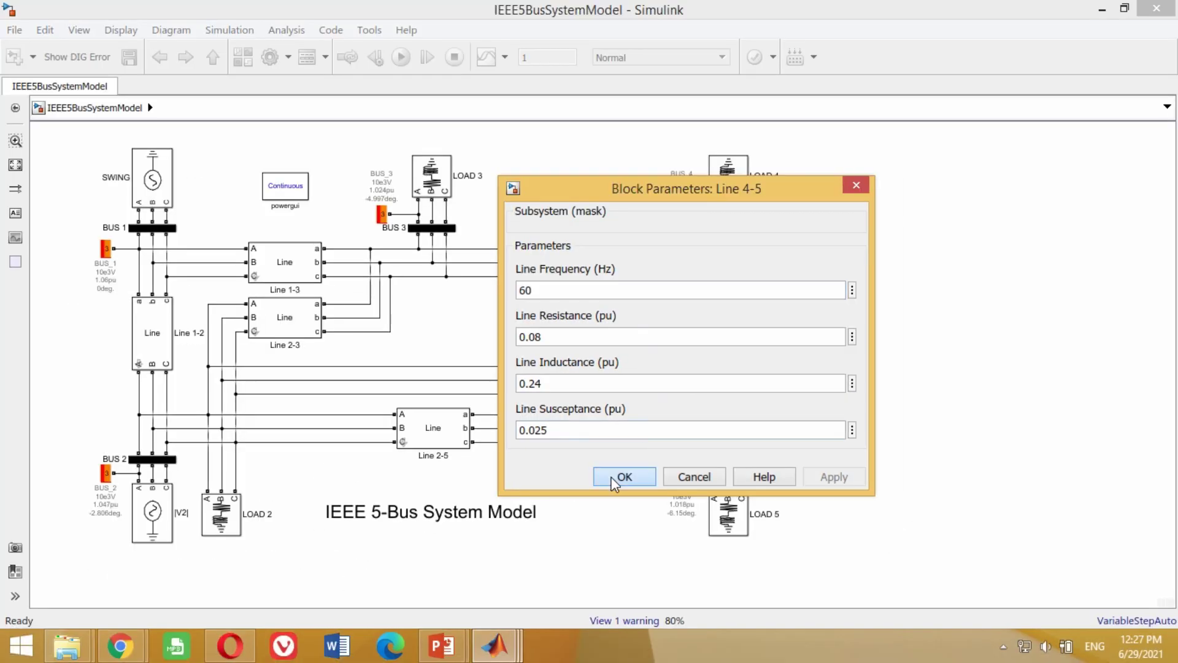
left_click(557, 528)
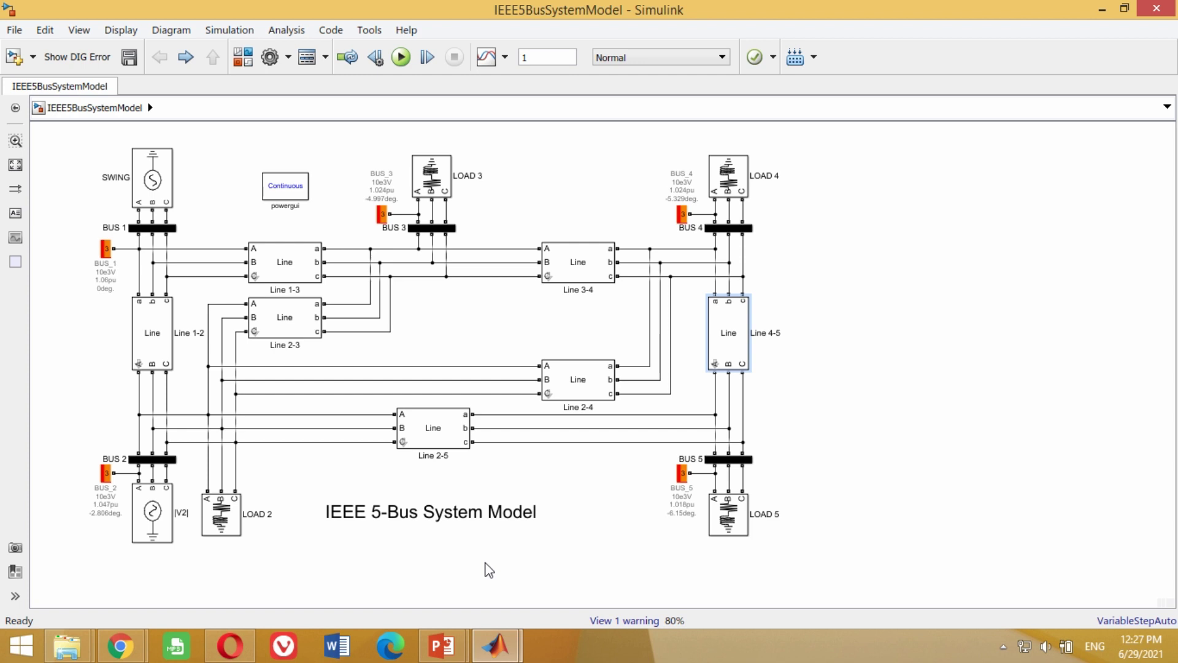
- Display the powergui block's load flow settings, including maximum iterations, frequency, base power and PQ tolerance
left_click(284, 191)
double_click(286, 190)
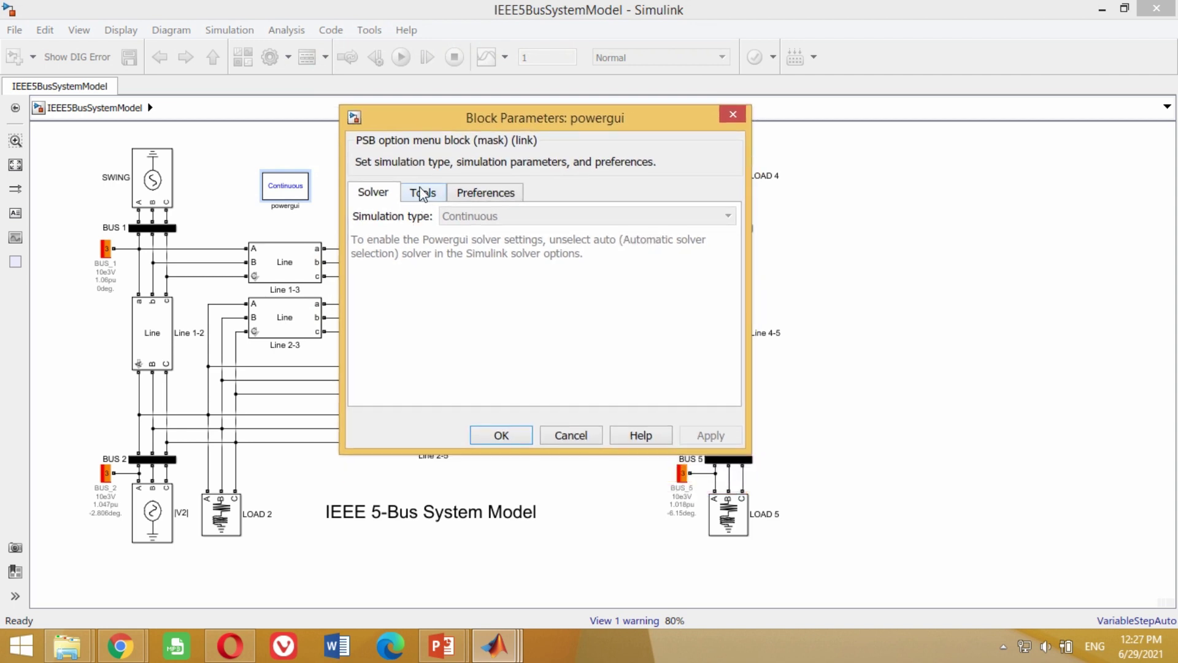
left_click(423, 195)
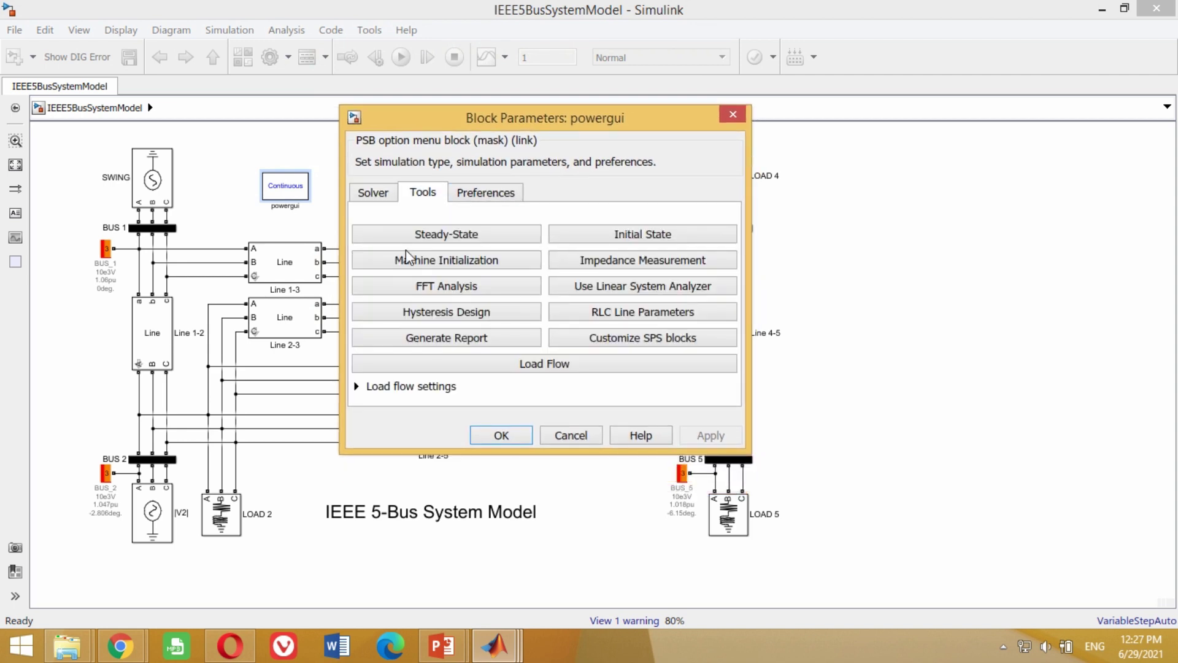
left_click(356, 386)
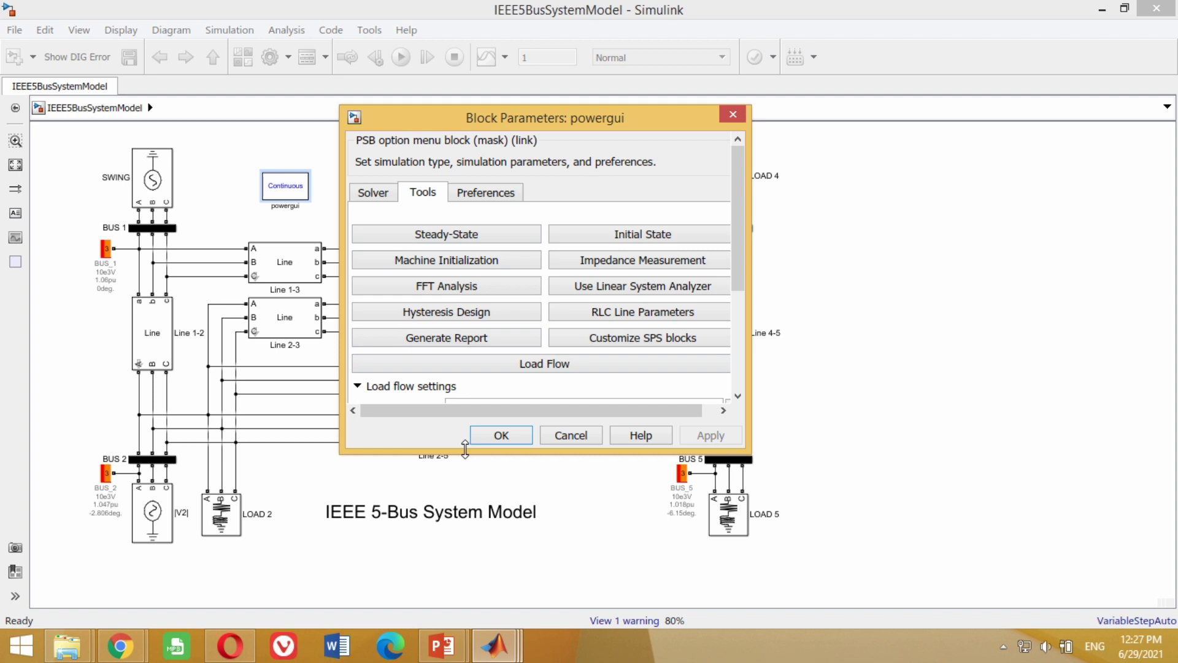
left_click_drag(576, 111, 584, 45)
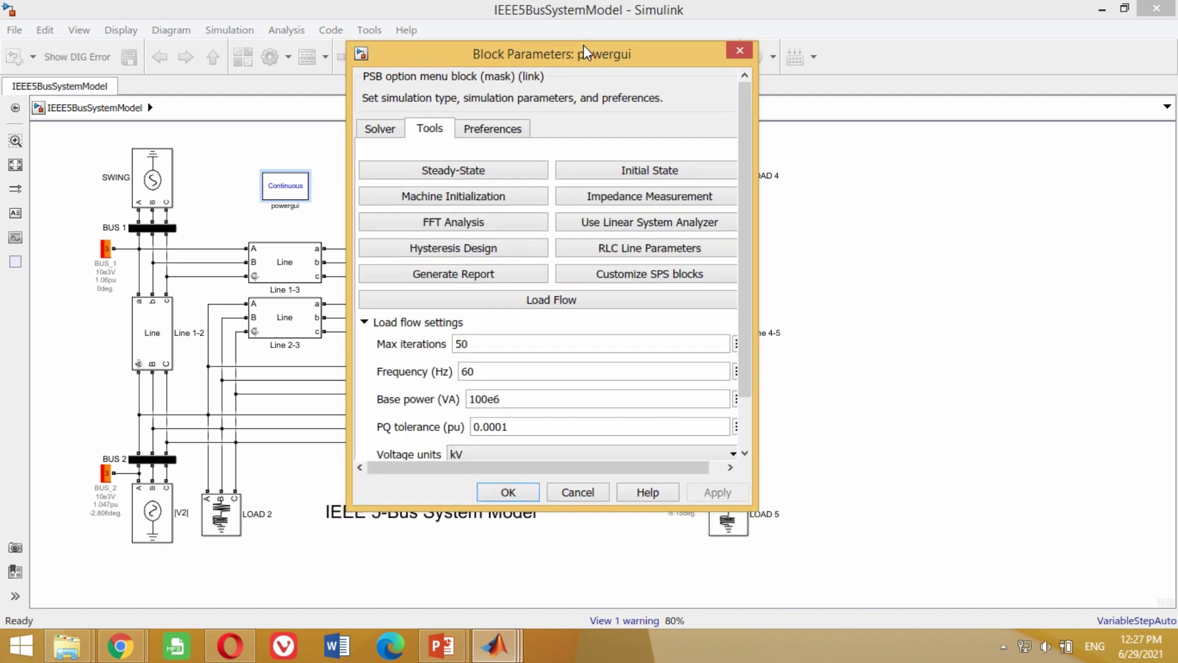
- Review the remaining load flow settings, including voltage and power units, collapse them, and open powergui's Load Flow tool
left_click_drag(749, 175, 803, 292)
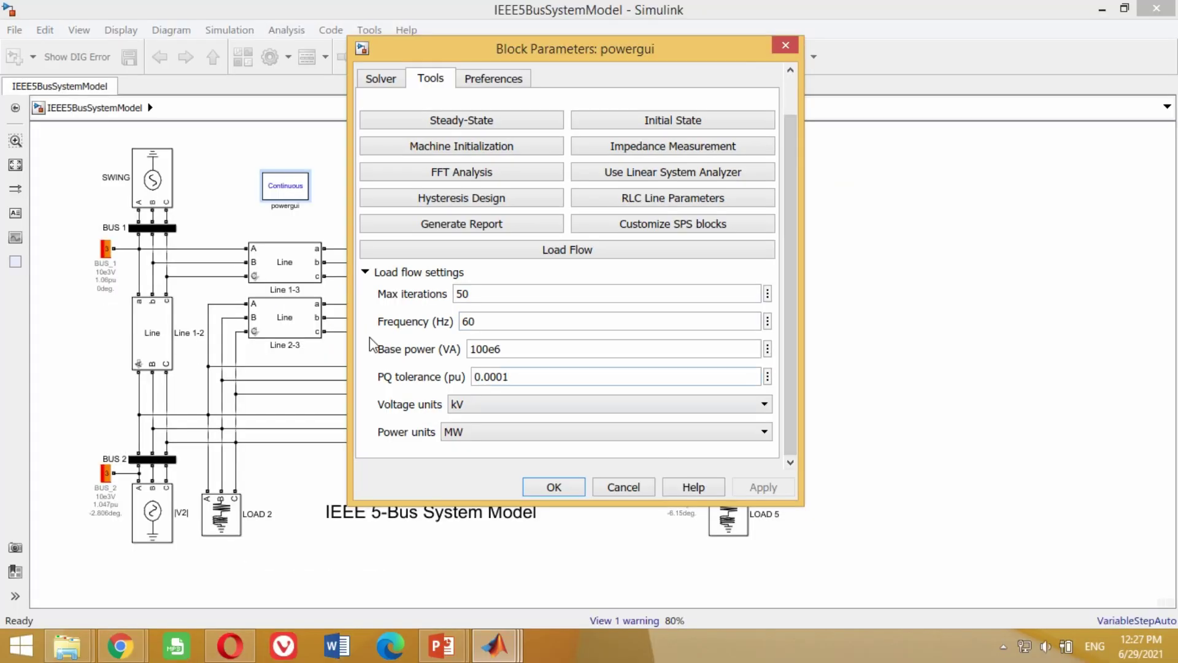
left_click(365, 272)
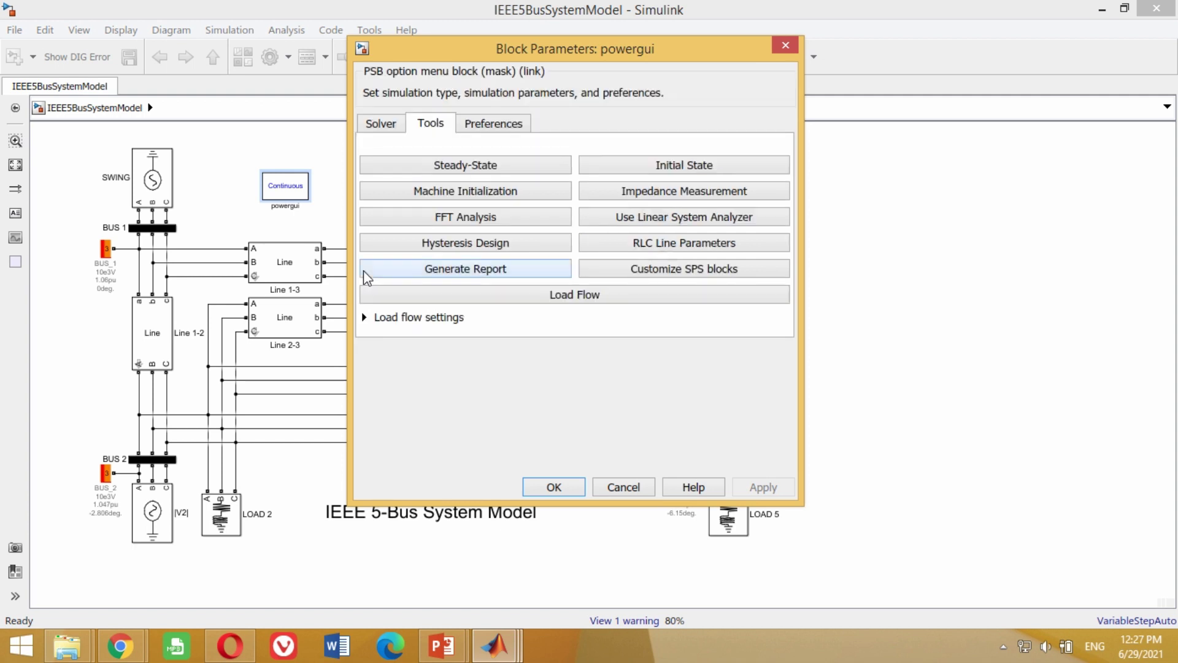
left_click(571, 297)
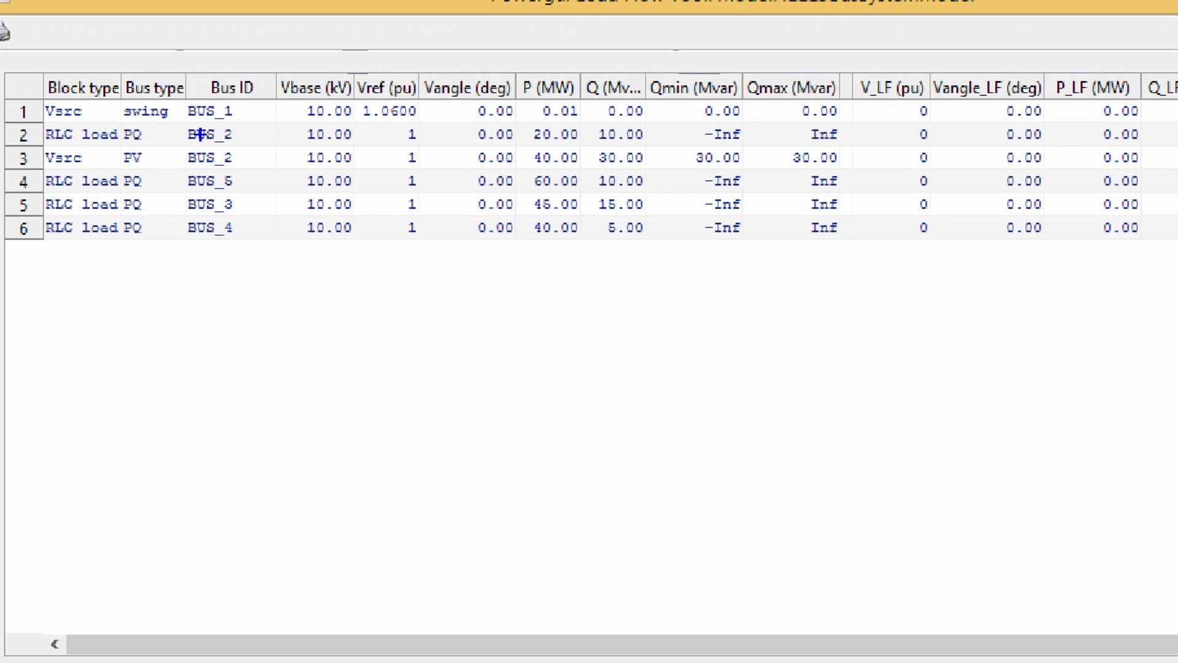
- Examine the reference voltages, voltage angles, and active and reactive powers listed for the buses before computation
left_click_drag(352, 61, 523, 261)
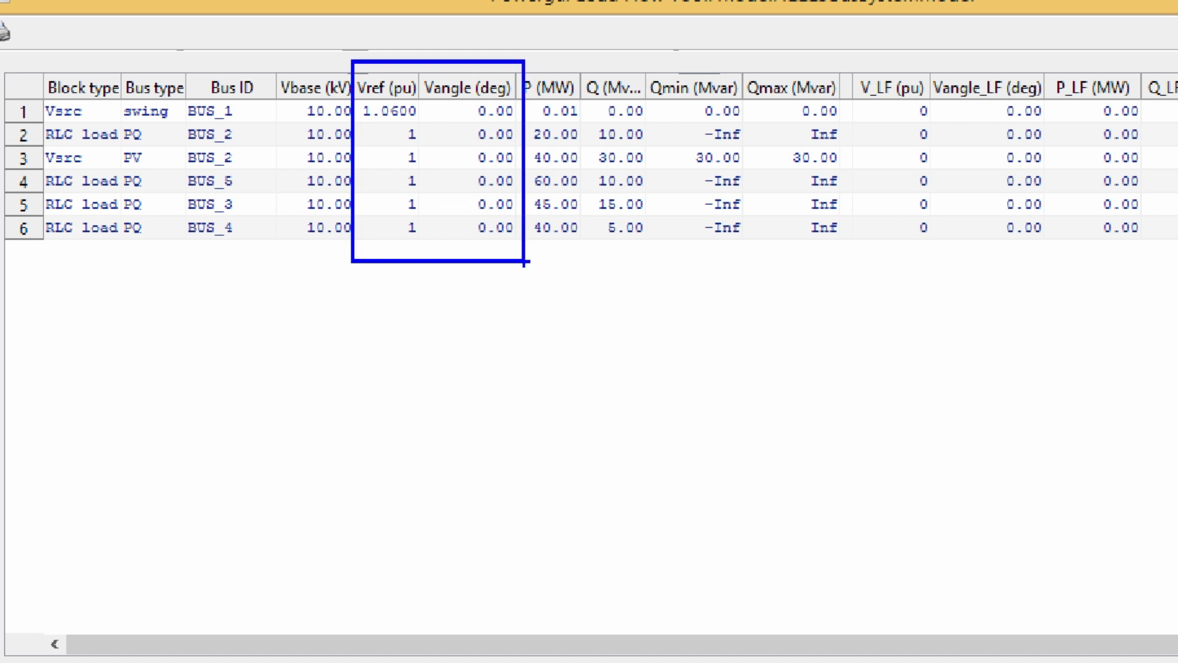
left_click_drag(508, 59, 666, 266)
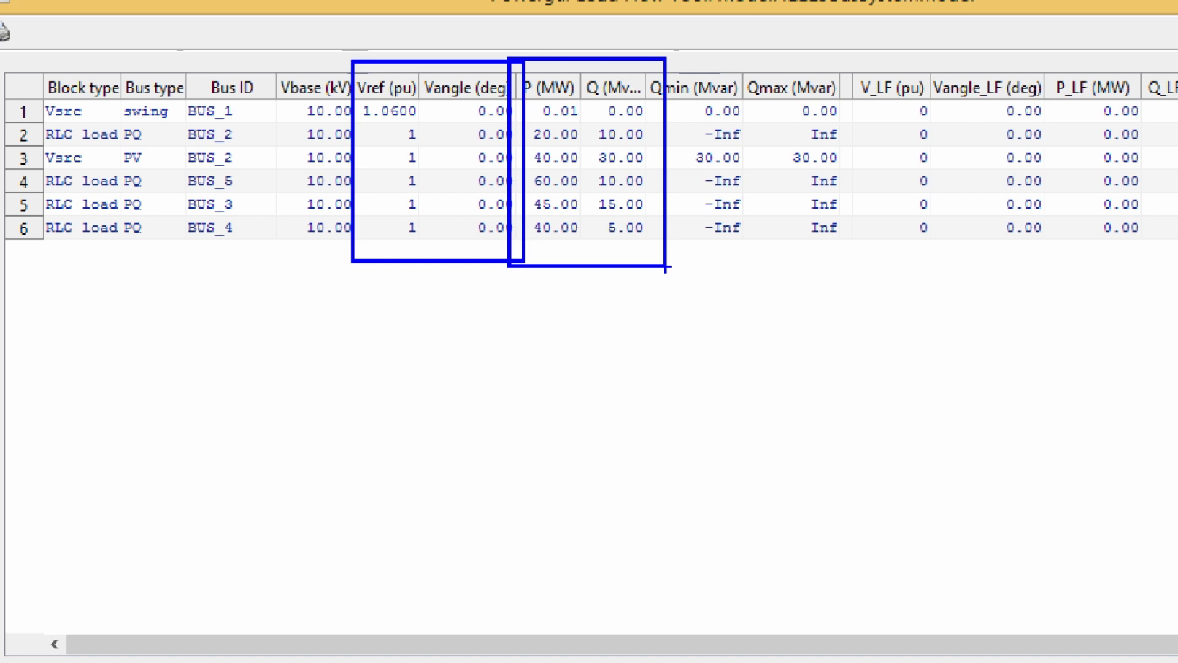
key("Escape")
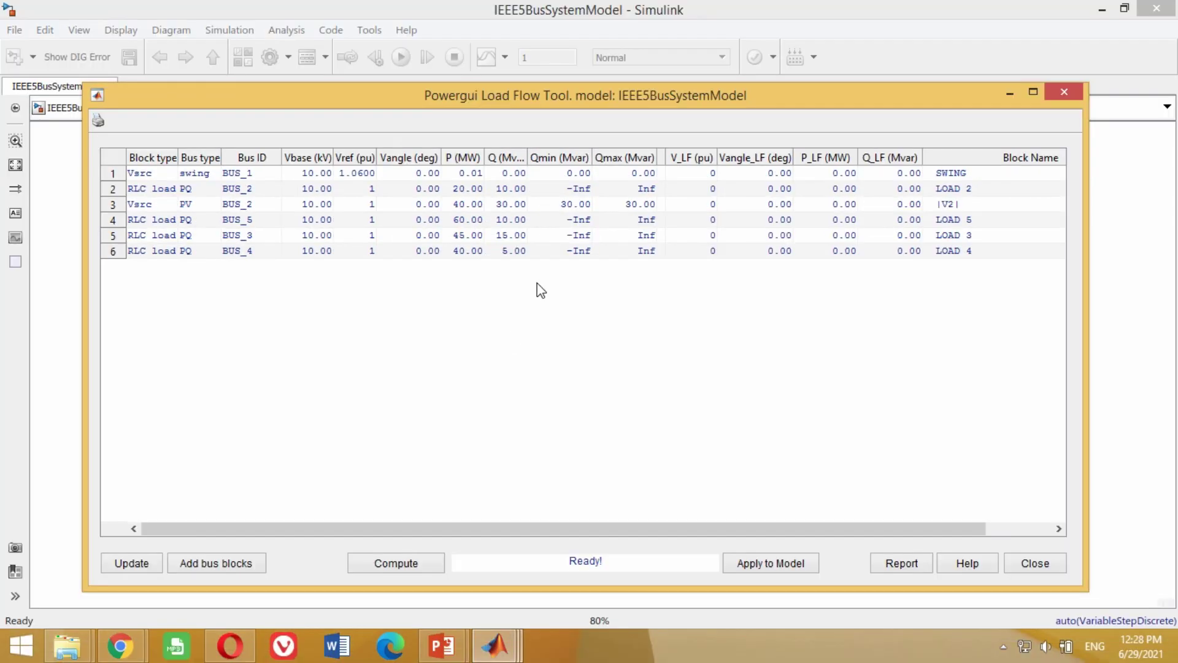
- Compute the load flow, review the solved bus voltages and angles, and apply the solution to the model
left_click(397, 564)
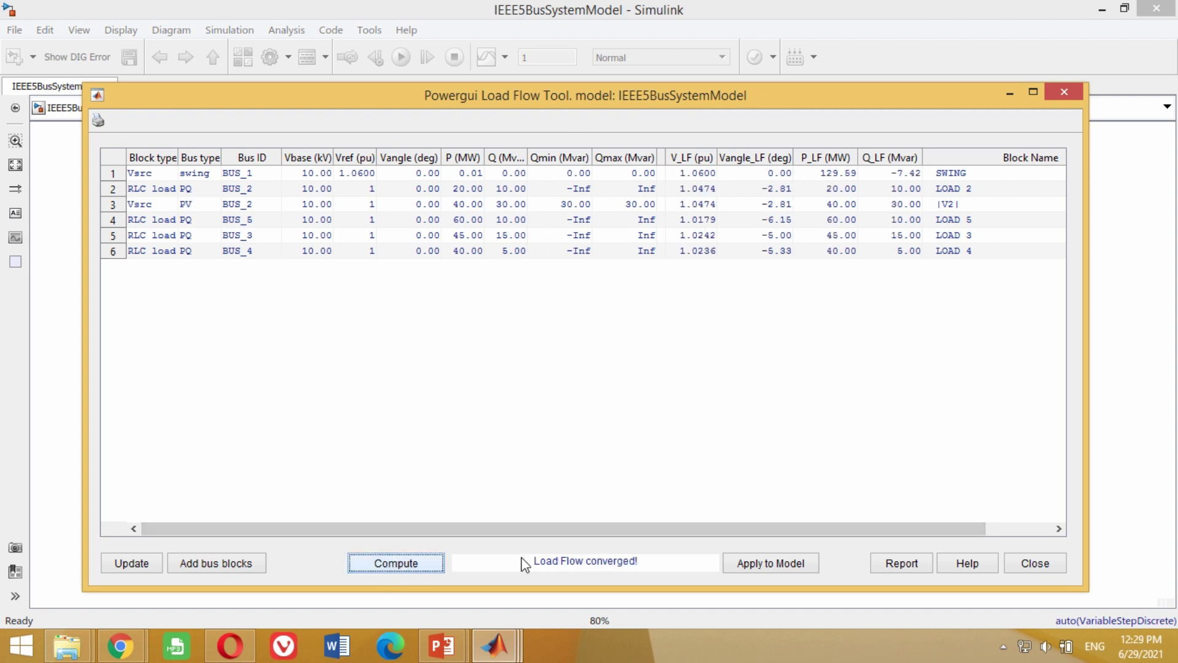
left_click_drag(785, 529, 866, 527)
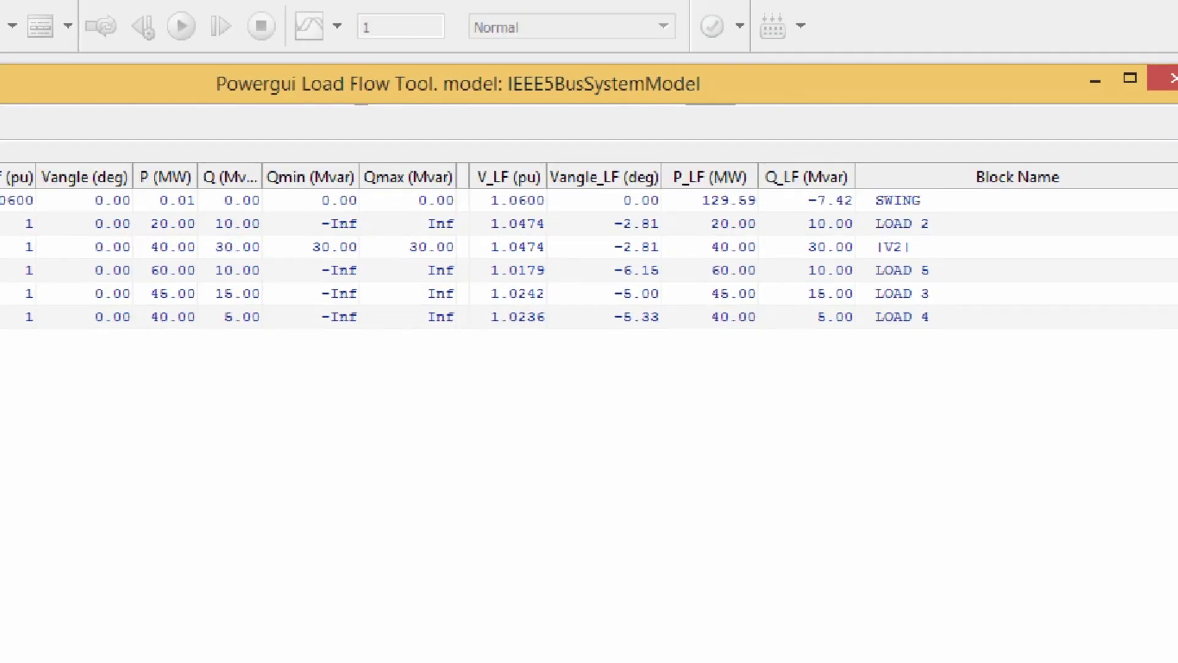
left_click_drag(483, 180, 672, 339)
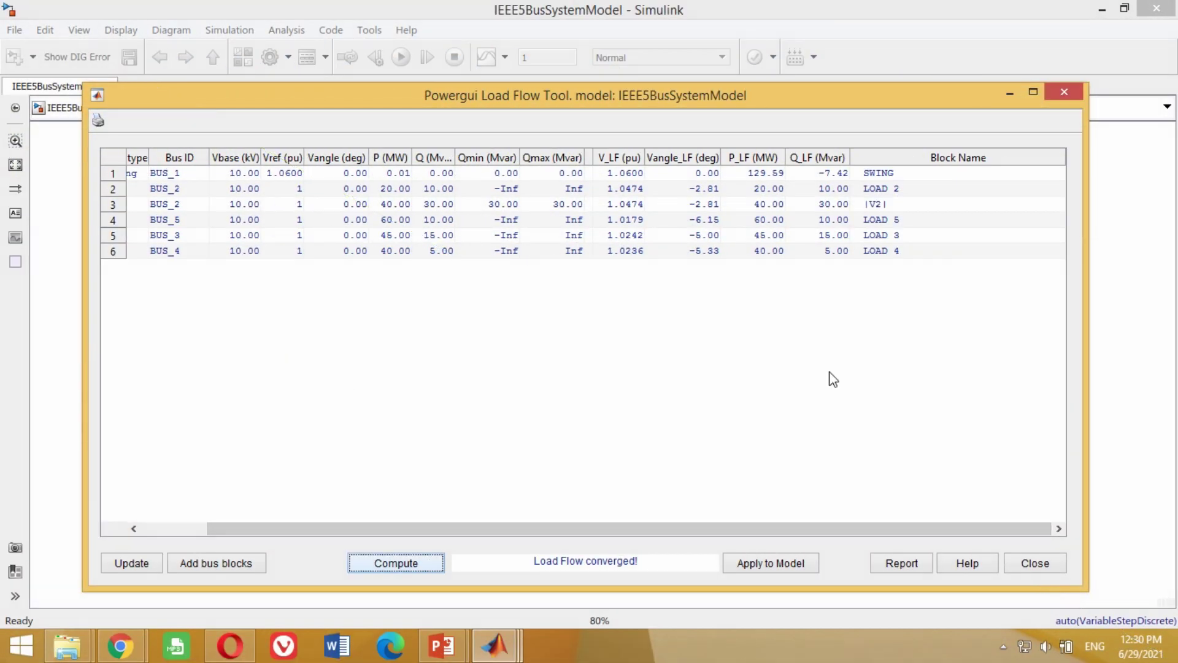
left_click(767, 572)
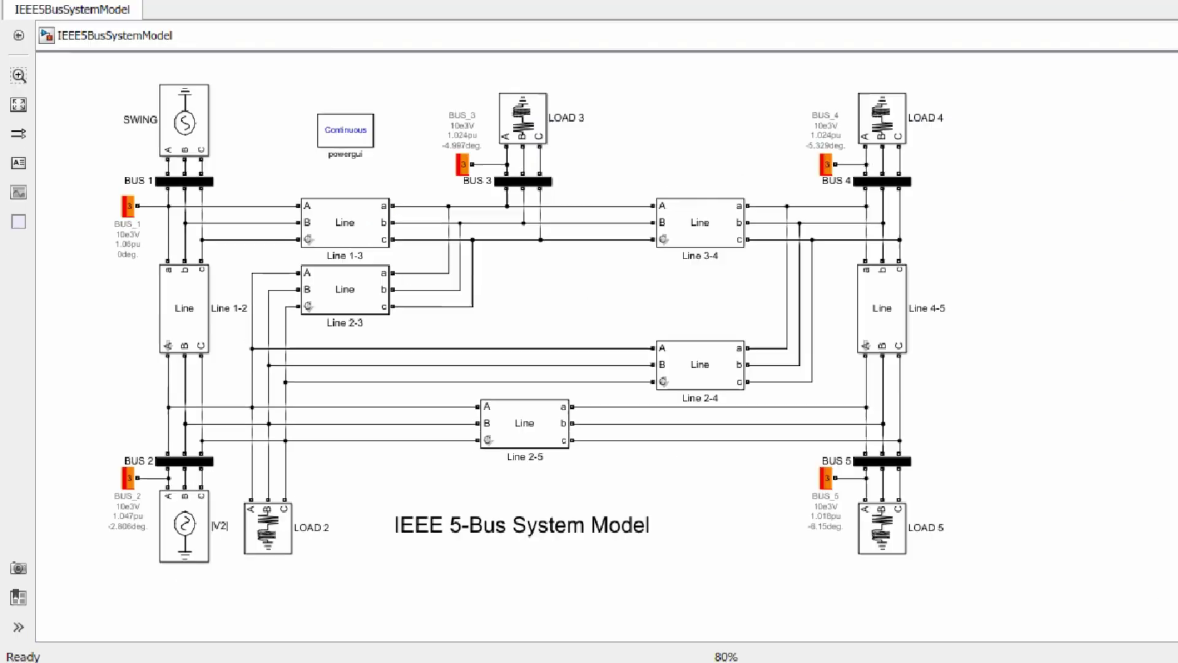
- Examine the per-unit voltage and angle annotations beside buses 2, 3, 4 and 5 in the model diagram
mouse_move(112, 444)
left_mouse_down()
mouse_move(162, 529)
mouse_move(209, 530)
left_mouse_up()
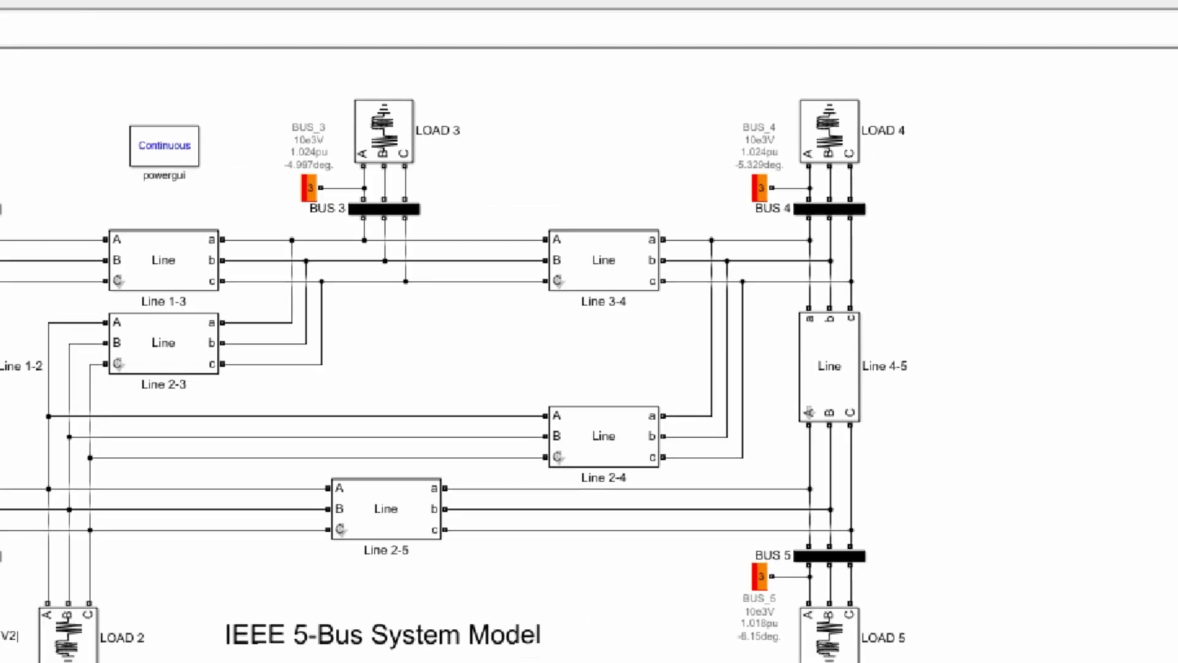
left_click_drag(265, 88, 350, 192)
left_click_drag(714, 97, 823, 191)
left_click_drag(702, 538, 814, 654)
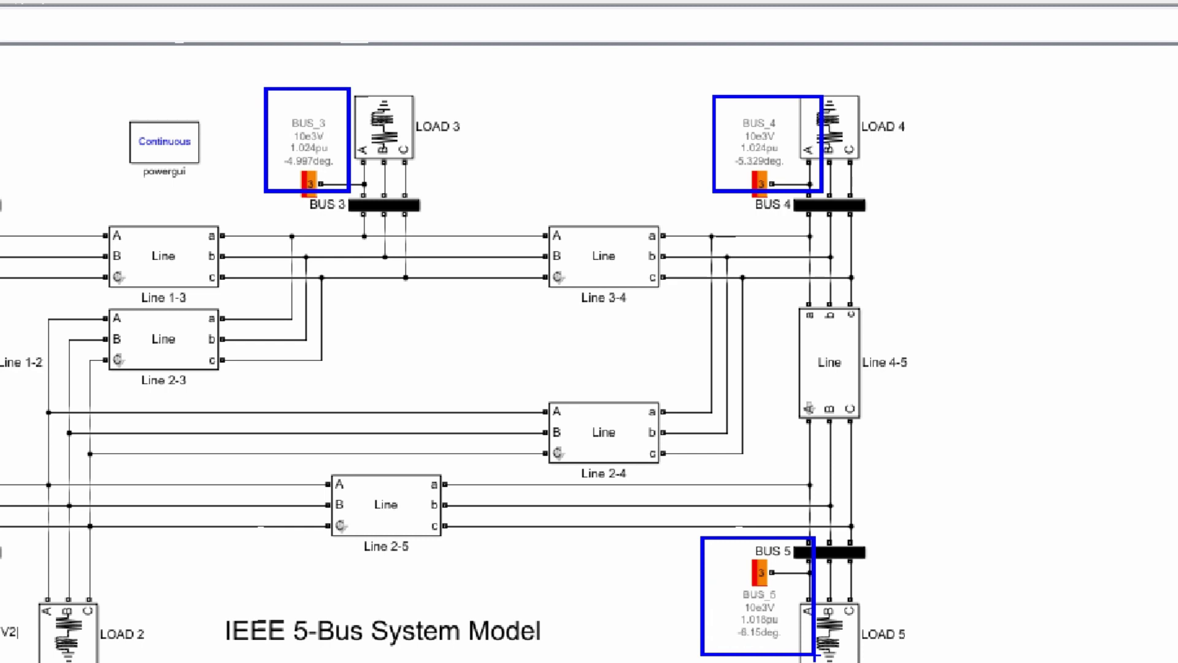